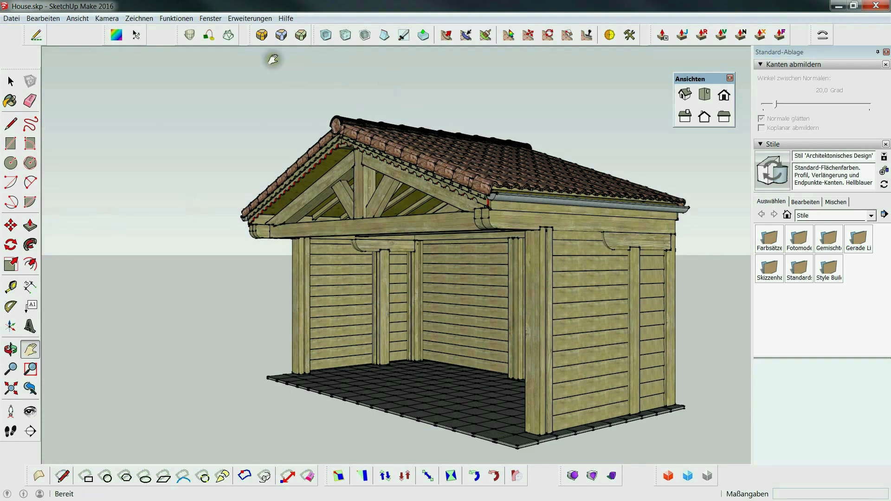
Hide the Styles panel from the side tray, then bring it back
click(211, 20)
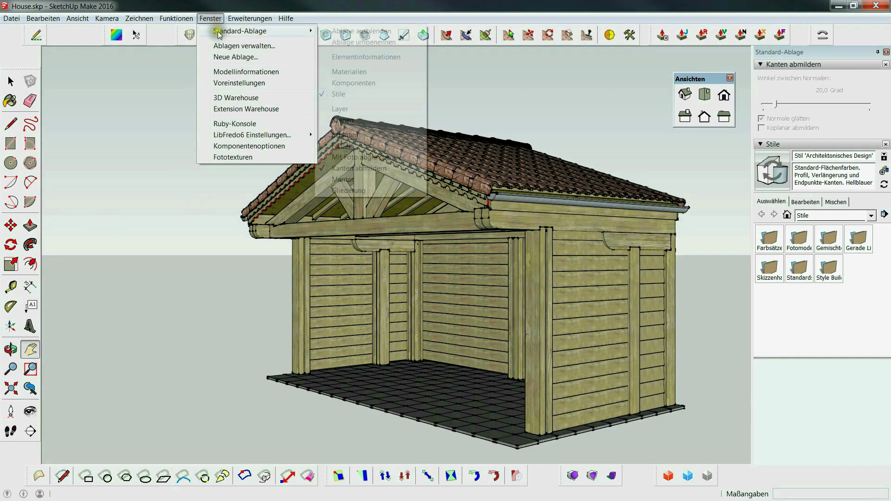
mouse_move(216, 30)
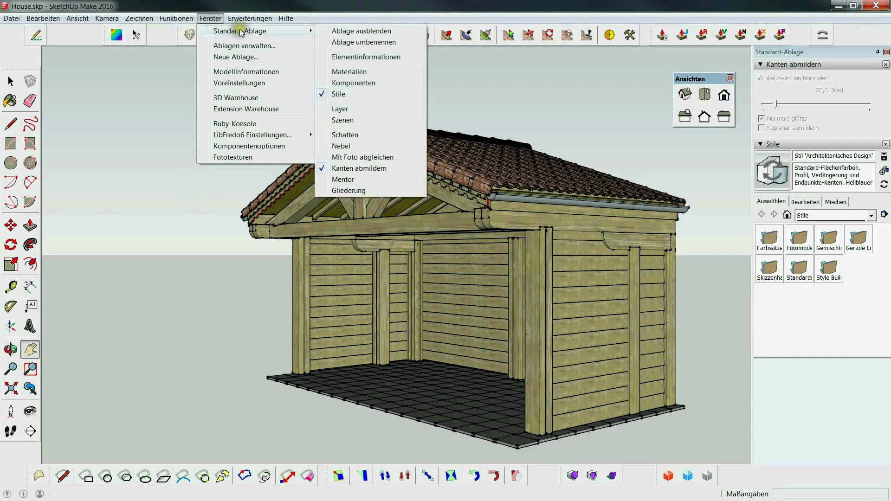
click(338, 95)
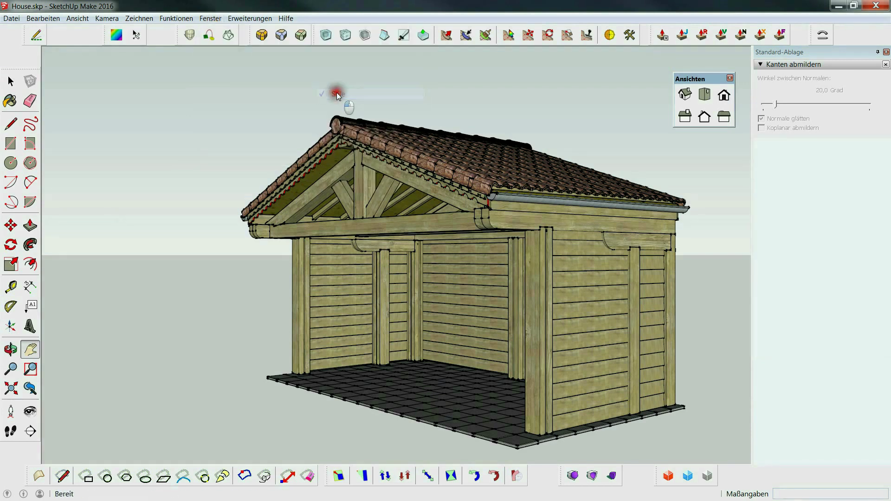
click(211, 18)
mouse_move(229, 31)
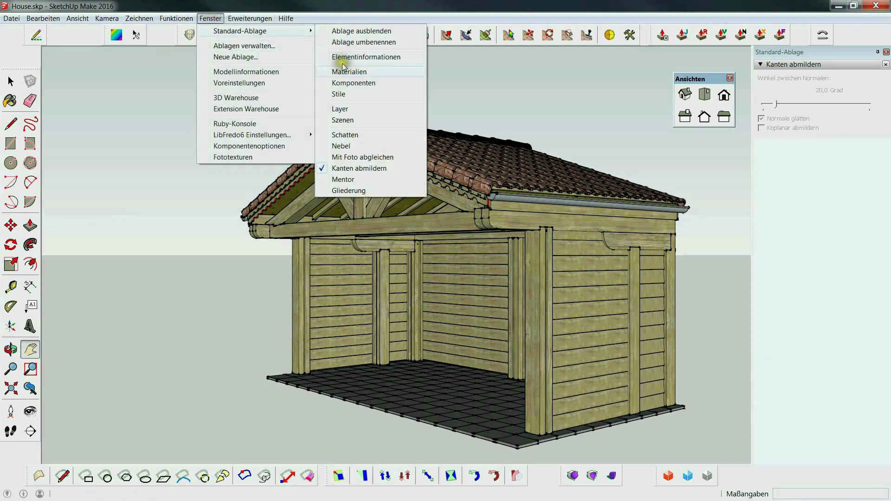
click(326, 95)
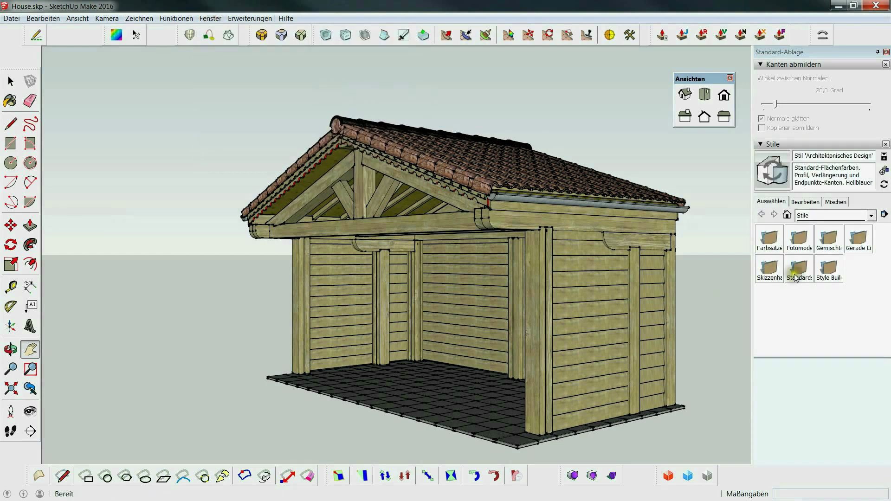
Set the style's background colour to RGB 0/255/0 in its Hintergrund settings
click(807, 202)
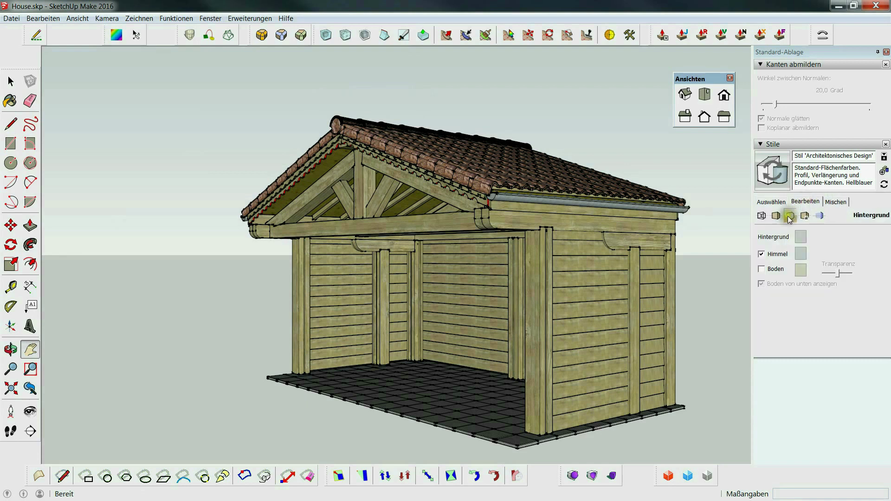
click(789, 216)
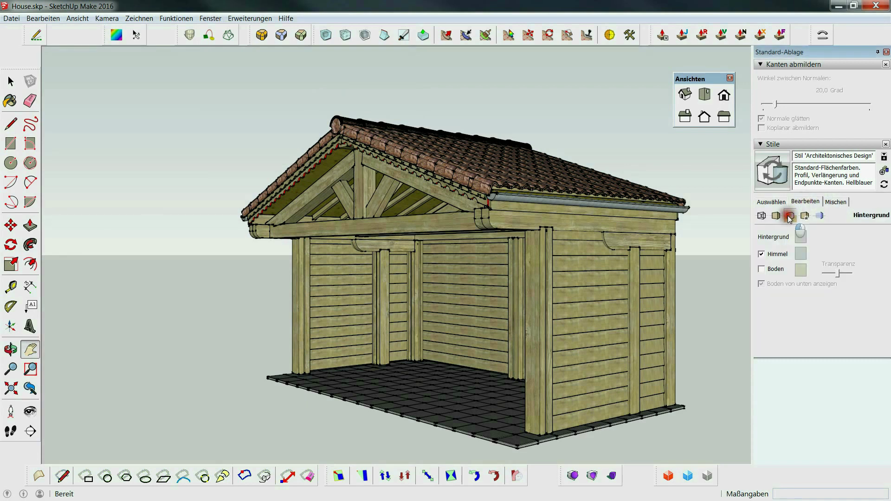
click(802, 238)
click(496, 237)
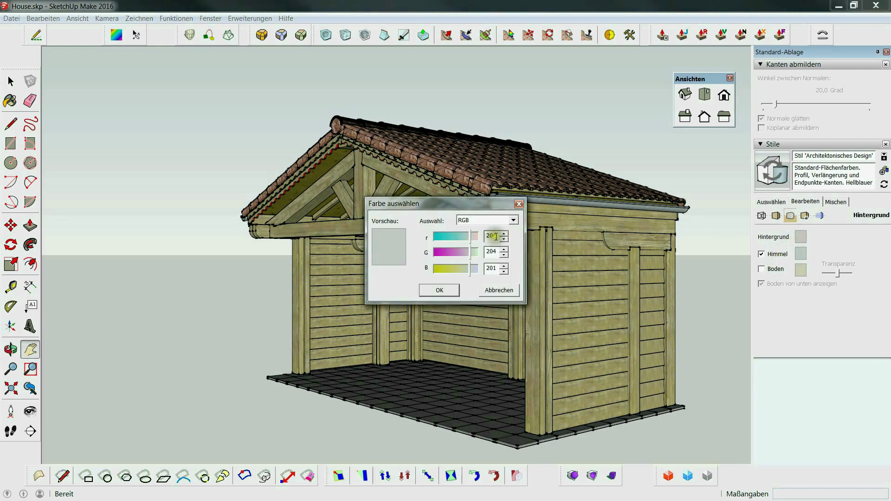
double_click(495, 237)
text(0)
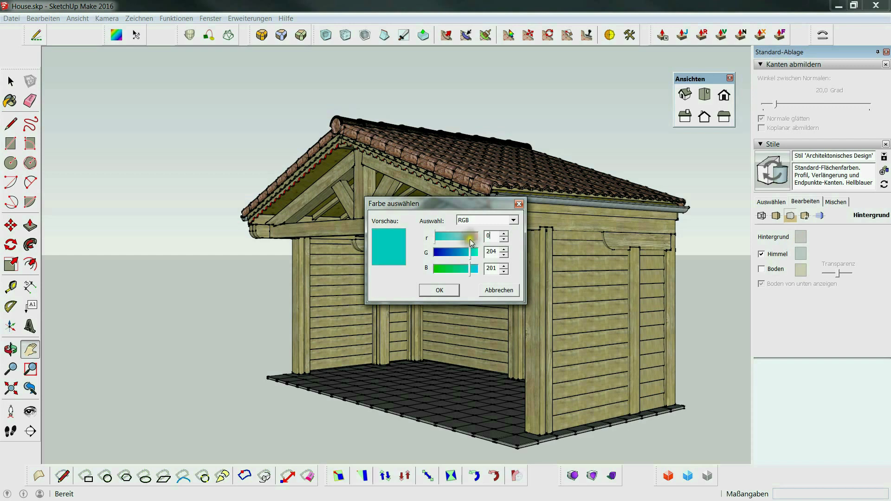
double_click(495, 251)
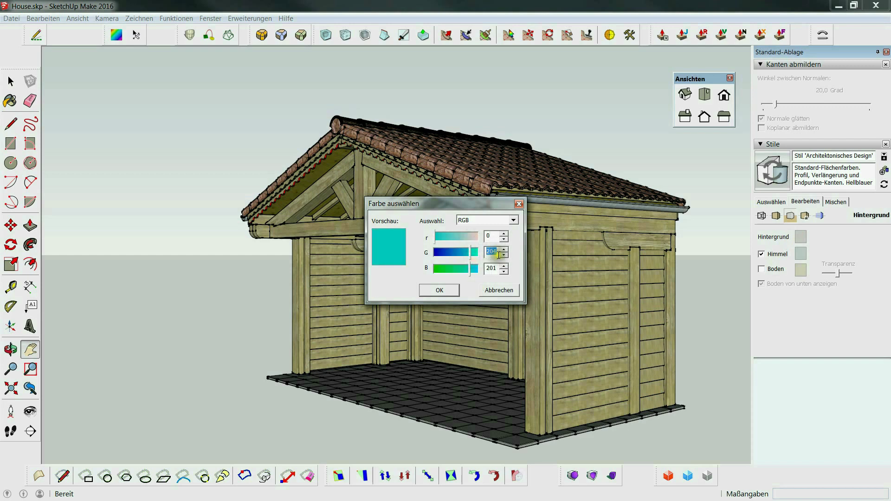
text(255)
double_click(490, 269)
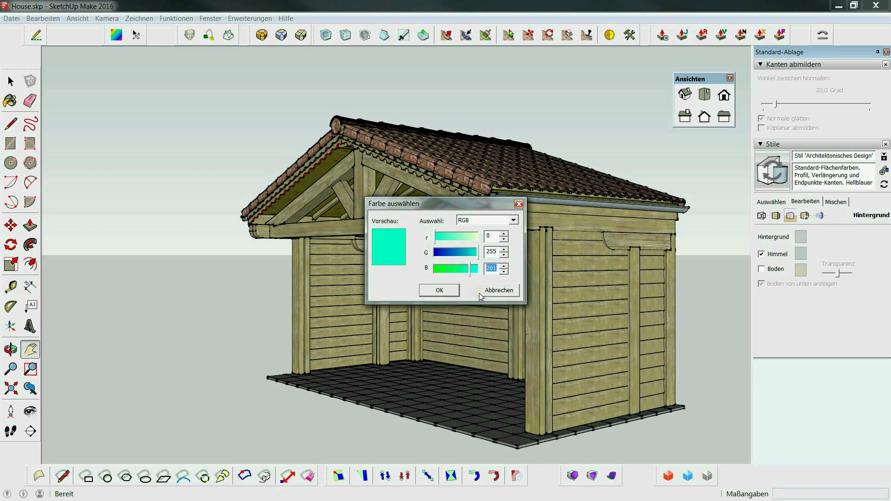
text(0)
click(436, 290)
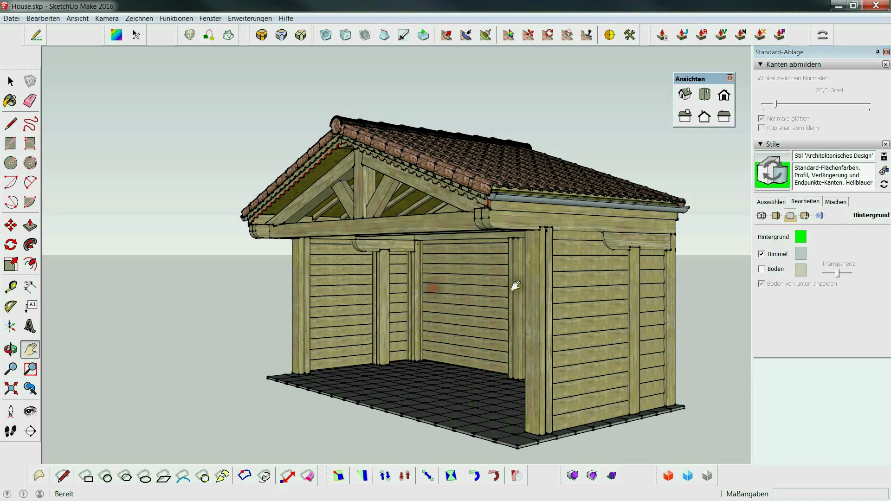
Set the sky (Himmel) colour to RGB 0/255/0 as well
click(801, 253)
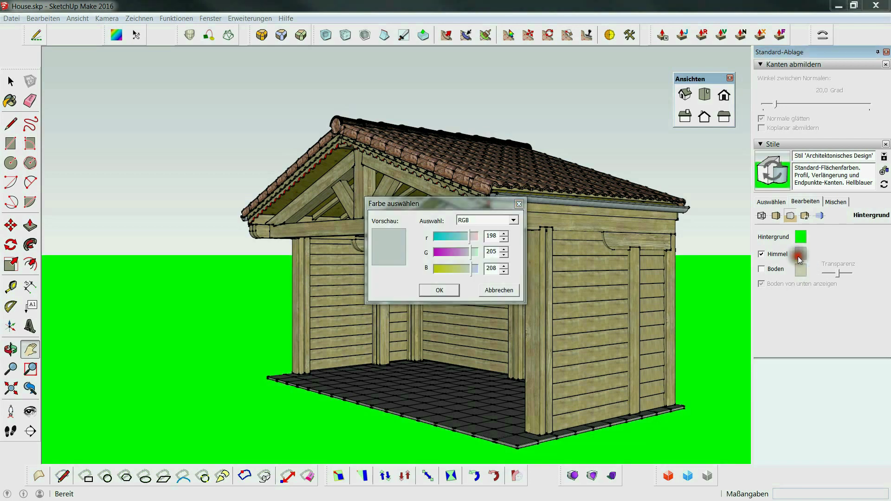
double_click(491, 235)
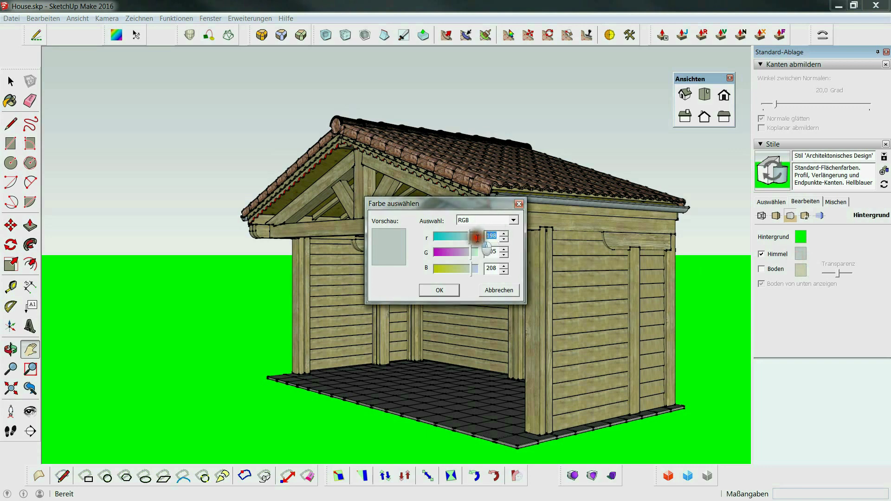
text(0)
key(Tab)
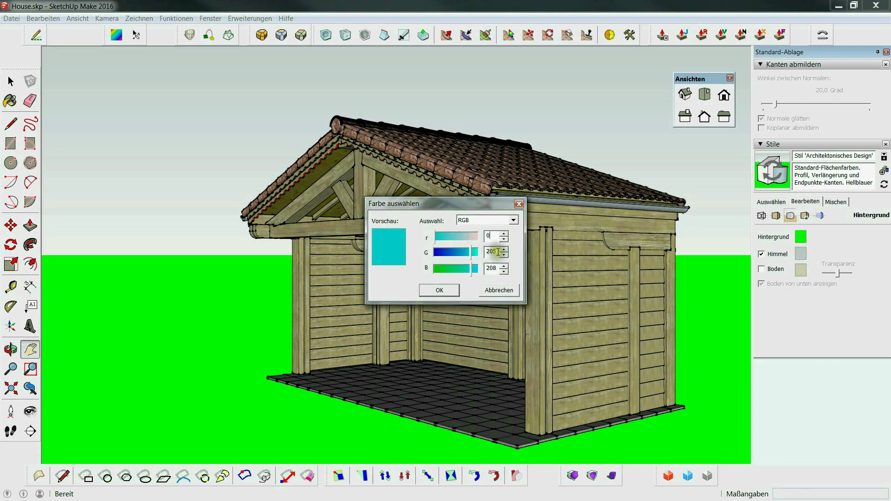
double_click(495, 251)
text(25)
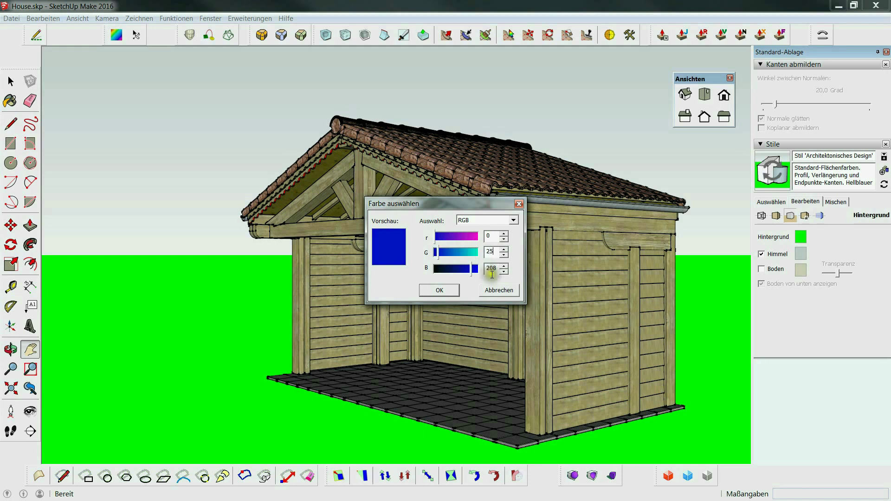
text(5)
double_click(492, 268)
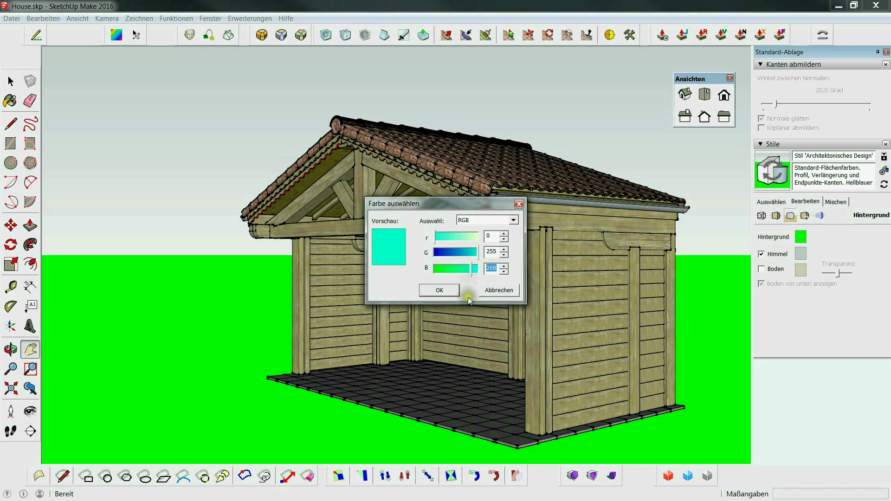
text(0)
click(450, 293)
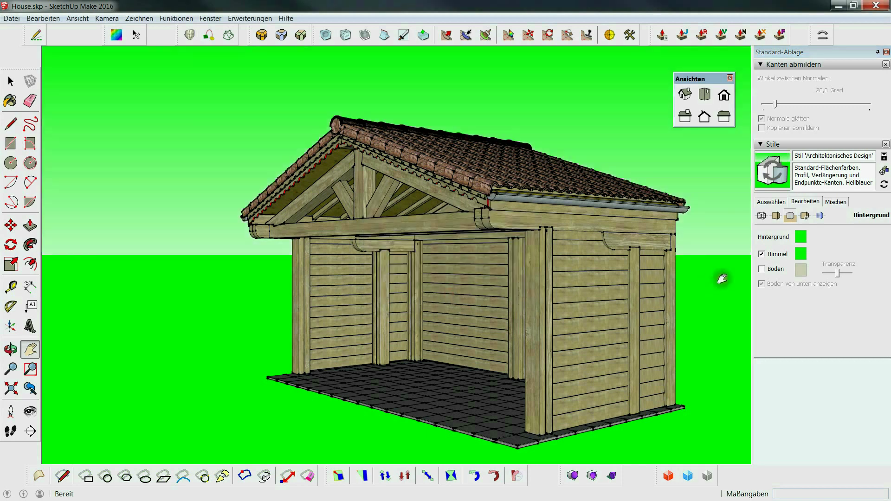
Set the ground (Boden) colour to RGB 0/255/0
click(804, 273)
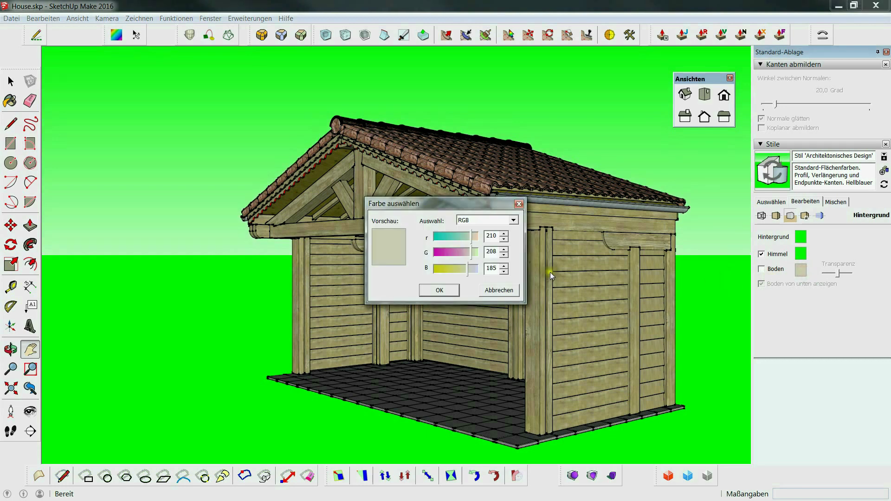
click(496, 236)
double_click(495, 235)
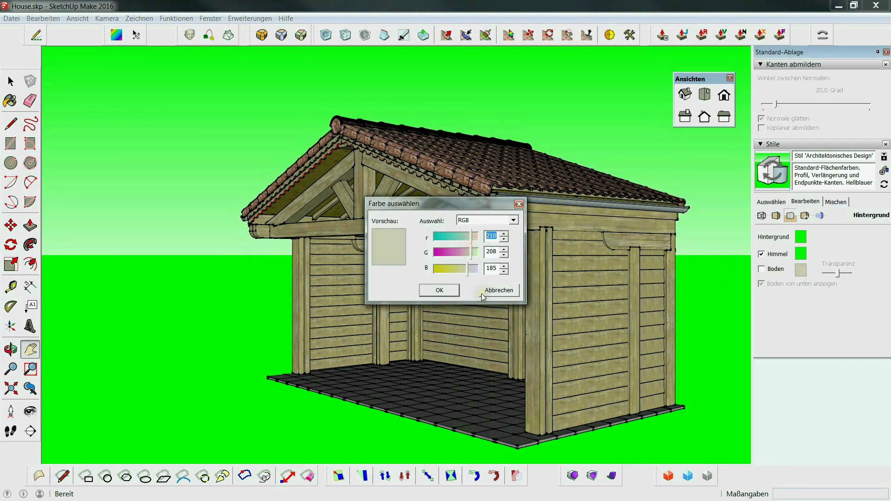
text(0)
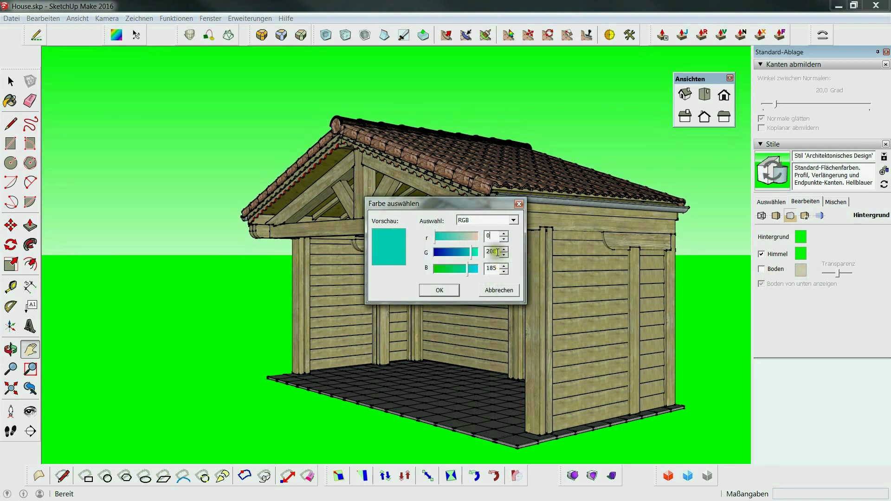
double_click(497, 252)
text(255)
click(499, 270)
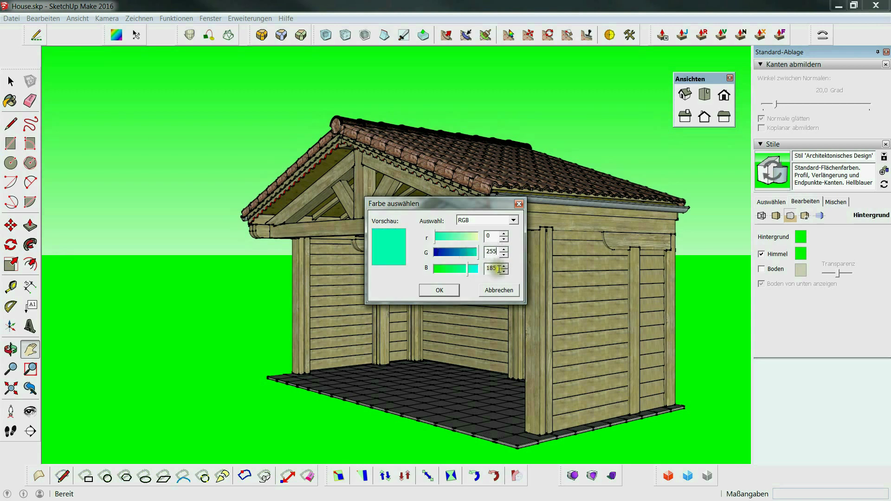
double_click(499, 269)
text(0)
click(439, 290)
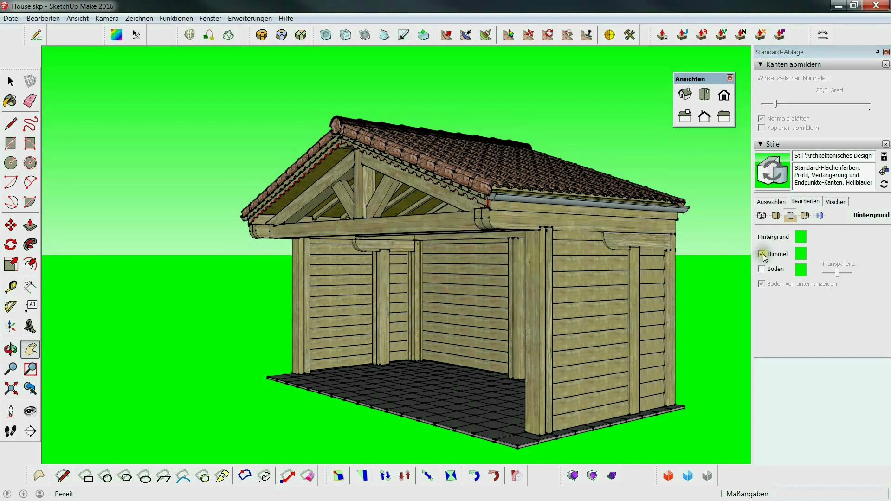
Adjust ground transparency, then switch off both sky and ground display
click(762, 269)
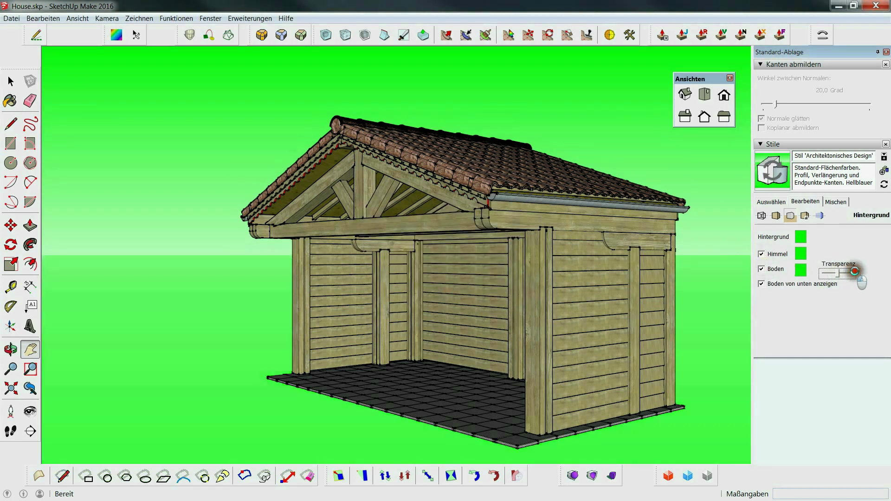
click(854, 271)
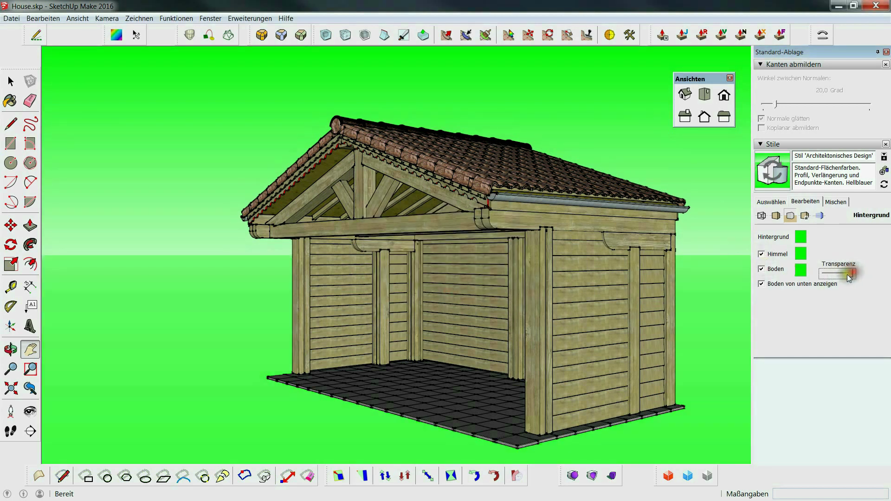
click(763, 255)
click(762, 269)
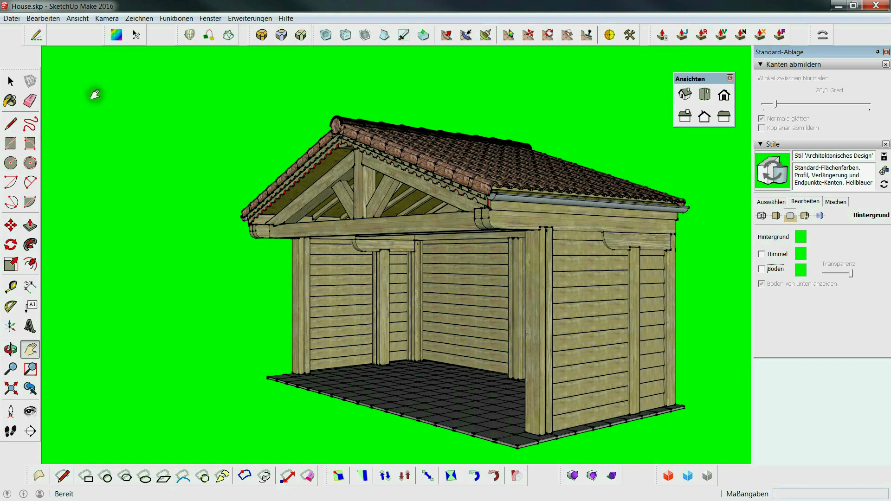
click(10, 20)
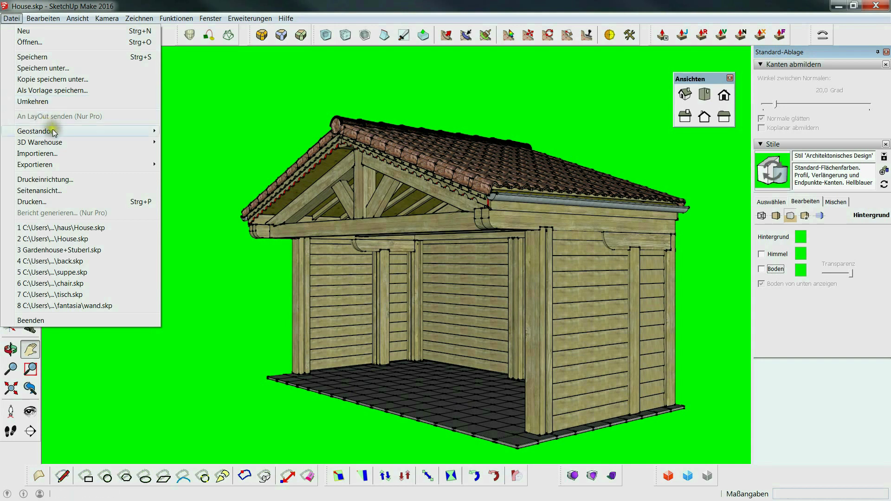
Export the view as a 2D graphic named House 2.png in the haus folder
mouse_move(53, 130)
mouse_move(53, 168)
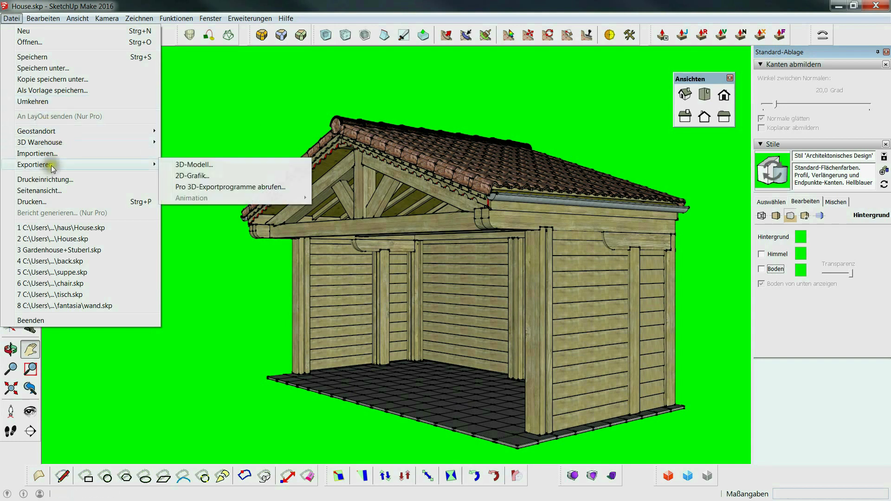
click(192, 177)
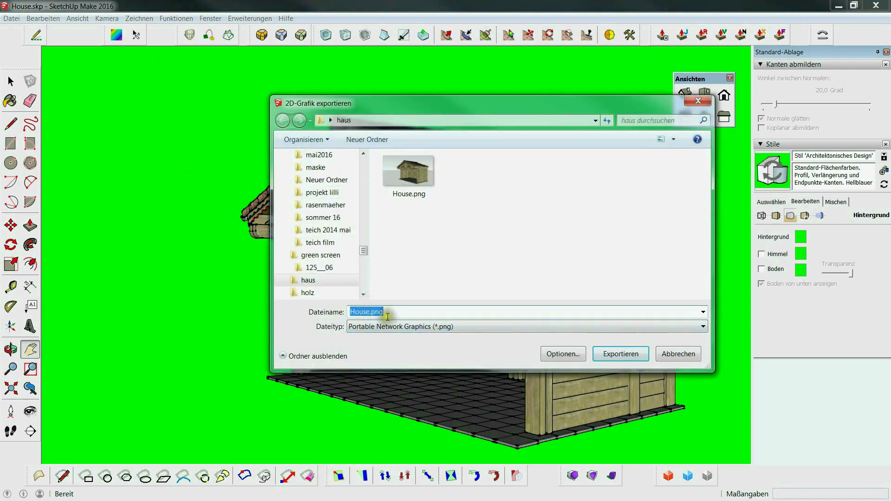
click(369, 311)
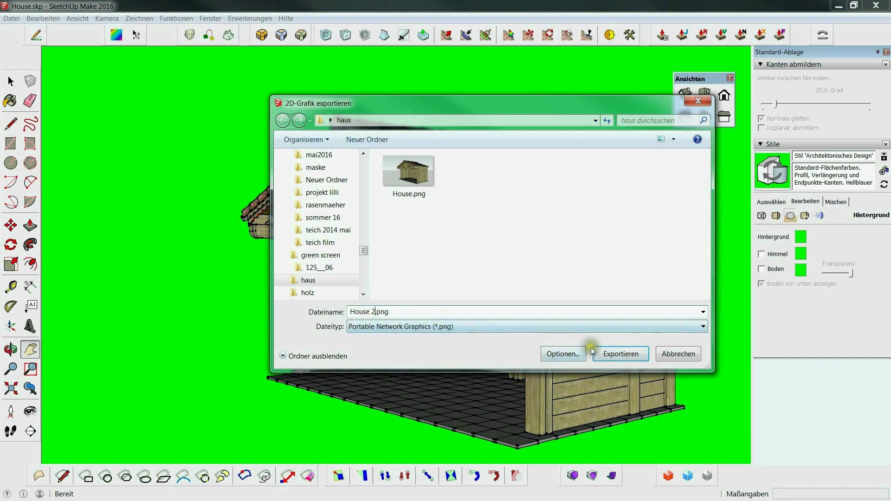
click(621, 359)
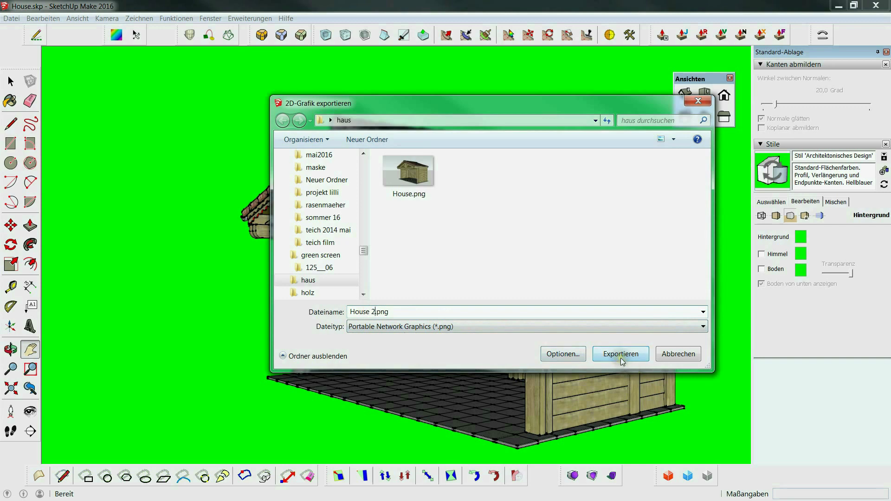
click(622, 361)
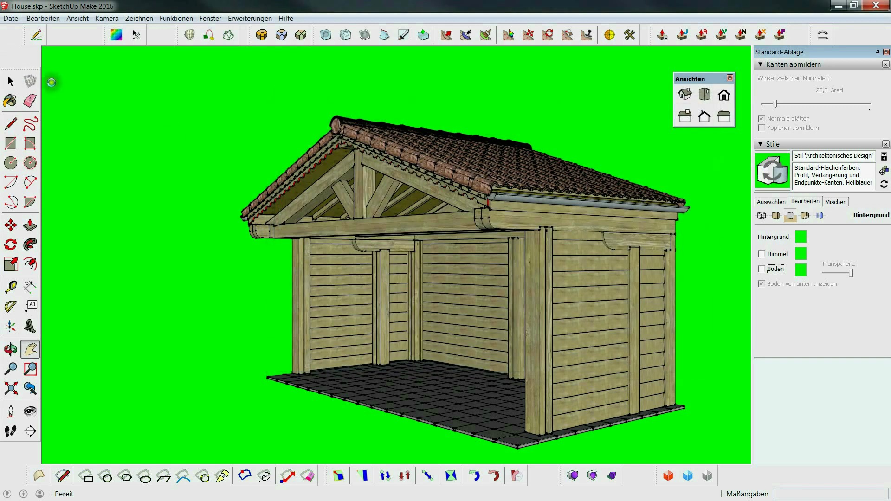
Save the model as House.skp, confirming replacement of the existing file
click(14, 19)
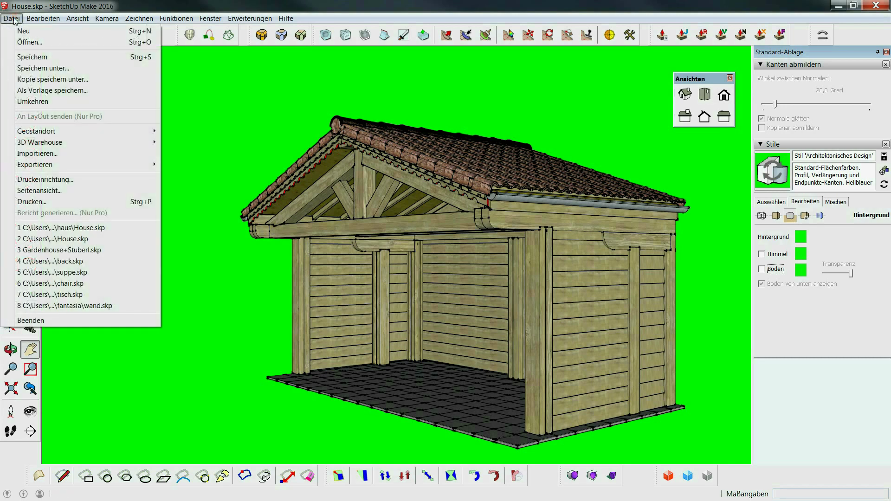
click(42, 69)
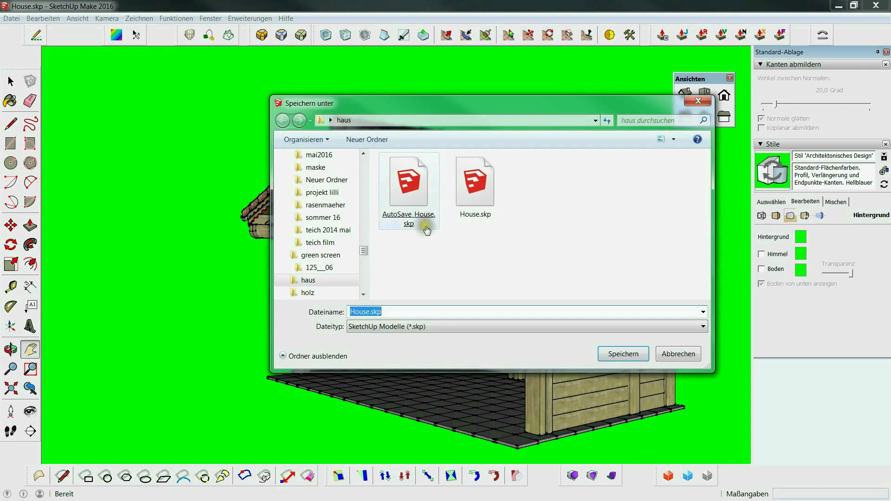
click(486, 202)
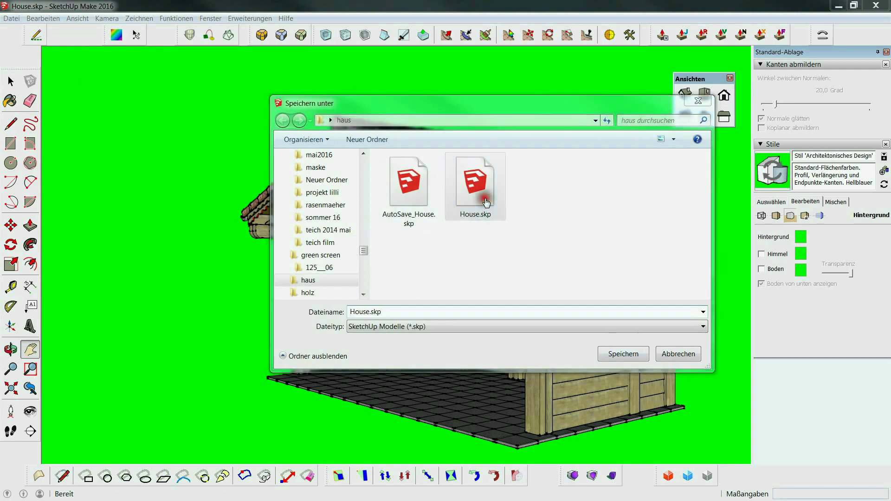
click(622, 353)
click(485, 261)
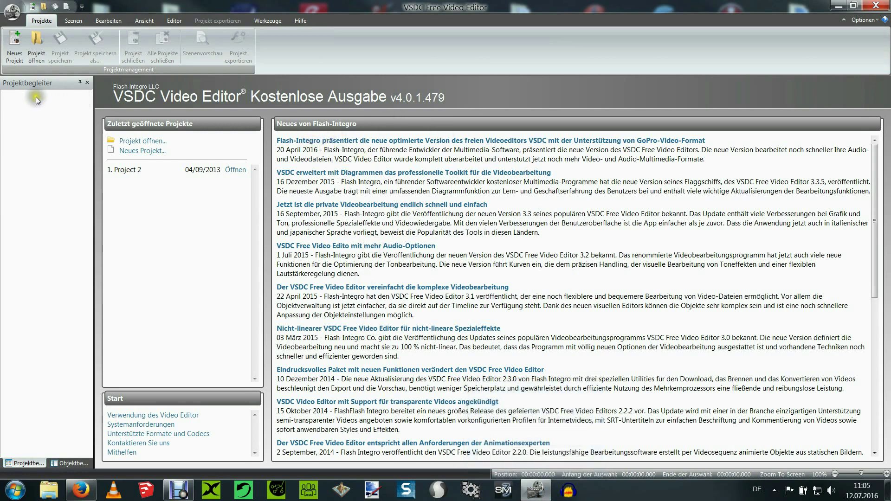
Create a new 1920x1080, 30 fps project and dismiss the slideshow wizard
click(15, 55)
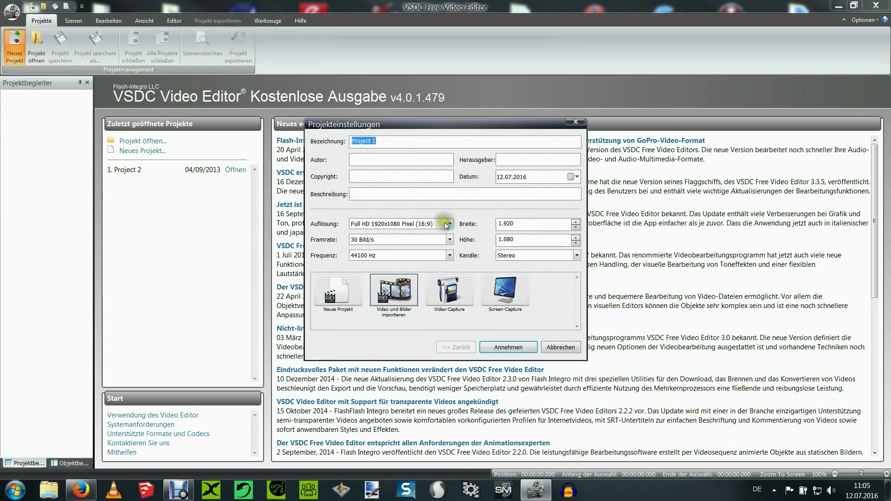
click(508, 348)
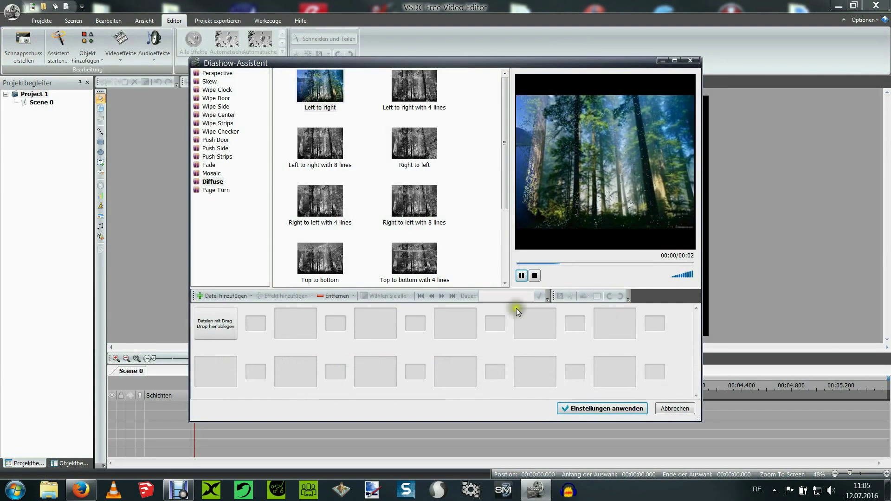
click(690, 63)
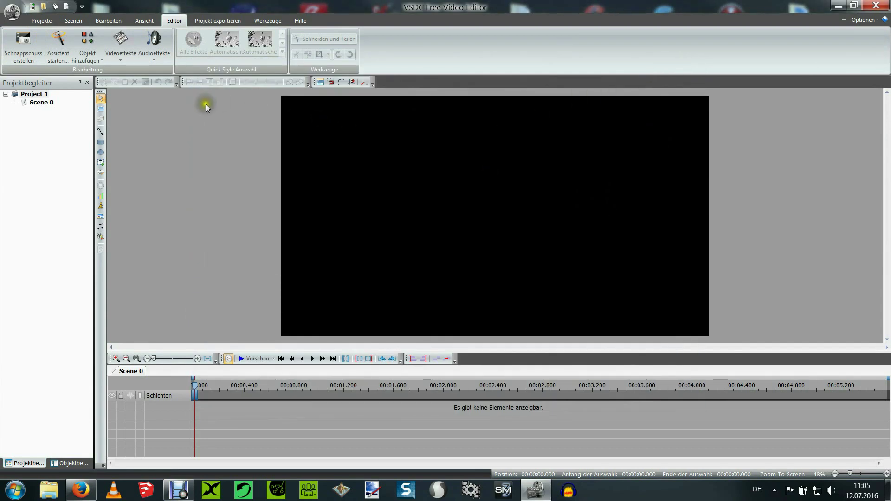
Add sketchup.MOV to Scene 0 as a video object
click(93, 49)
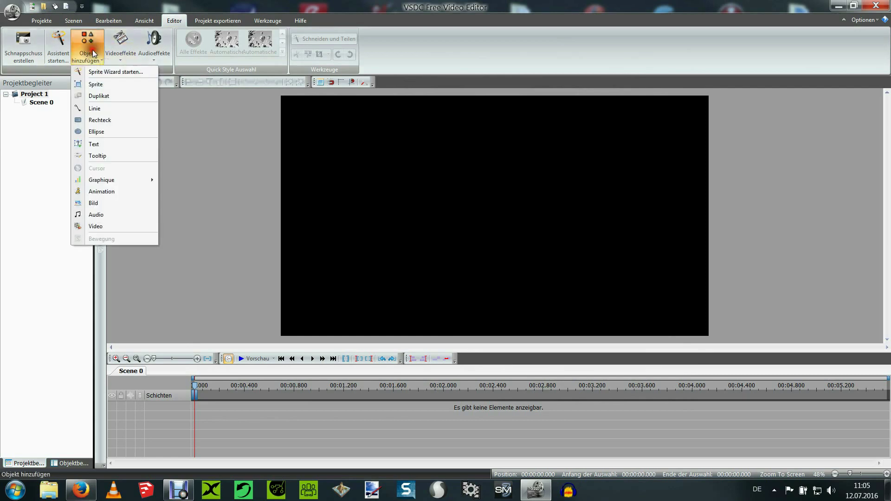
click(99, 225)
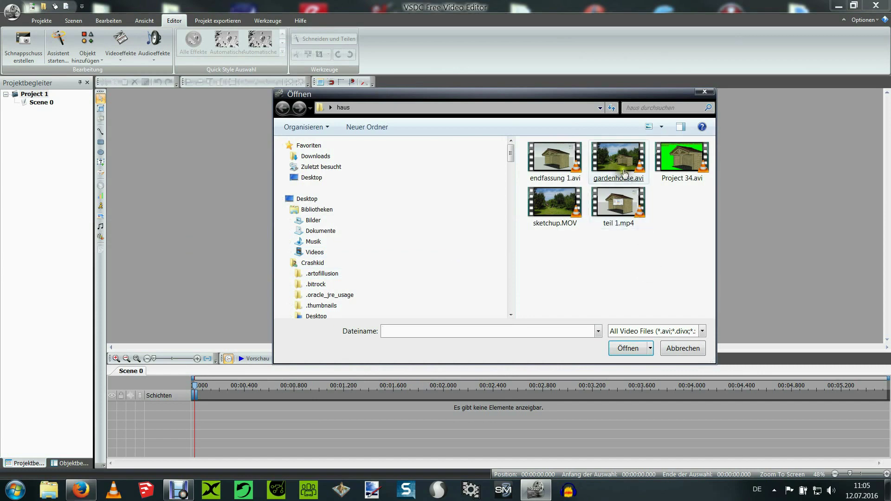
double_click(566, 204)
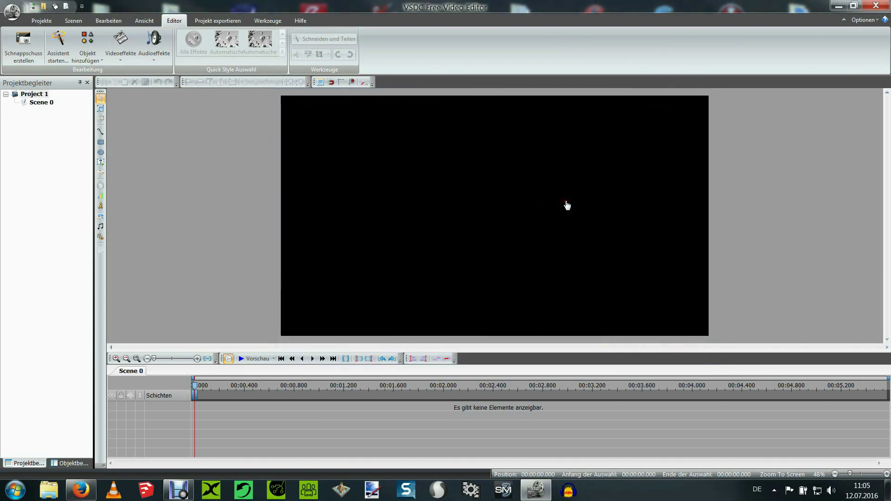
click(551, 298)
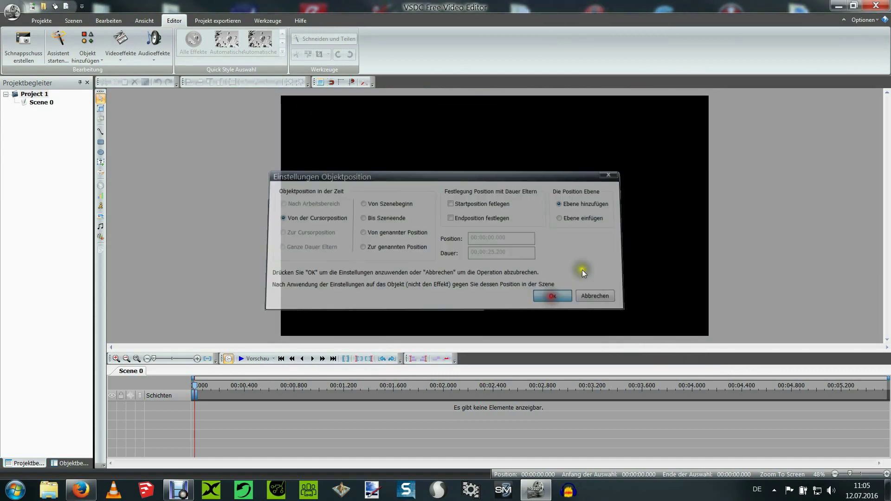
Resize the garden video to the parent object's size so it fills the frame
drag(514, 223, 626, 297)
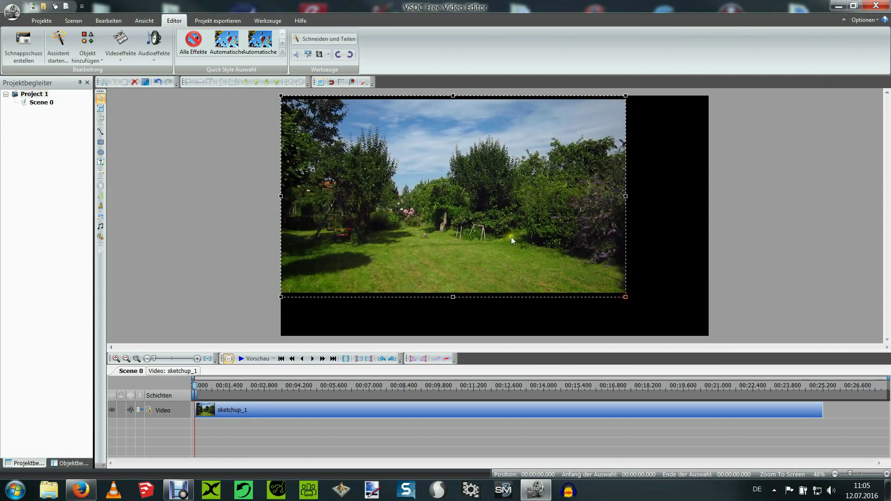
right_click(484, 224)
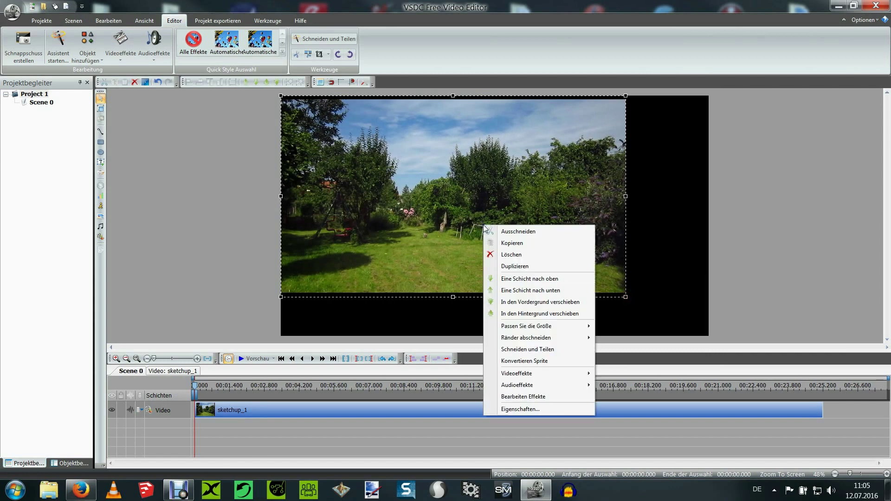
mouse_move(522, 326)
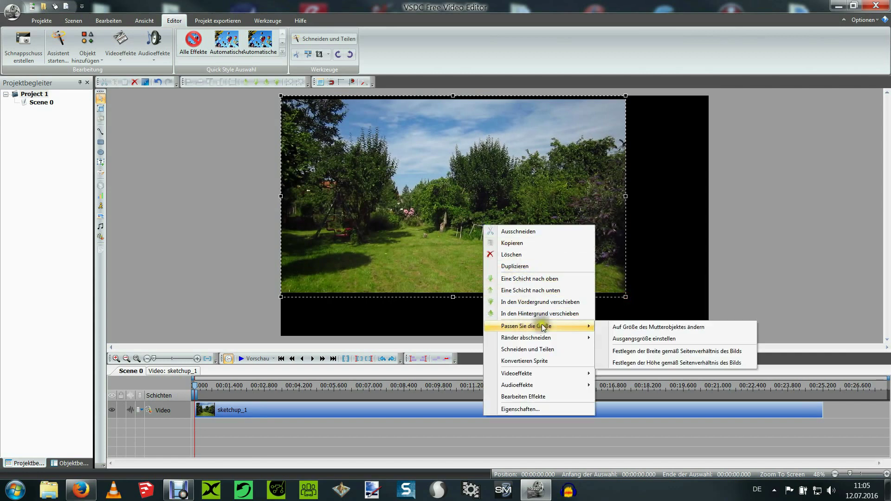
click(614, 328)
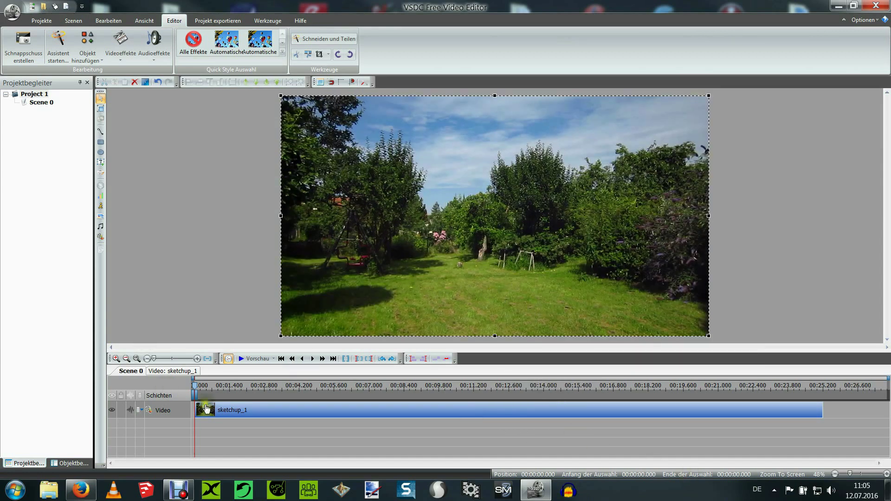
Add House 2.png as an image layer, resizing it and moving it onto the lawn
click(100, 237)
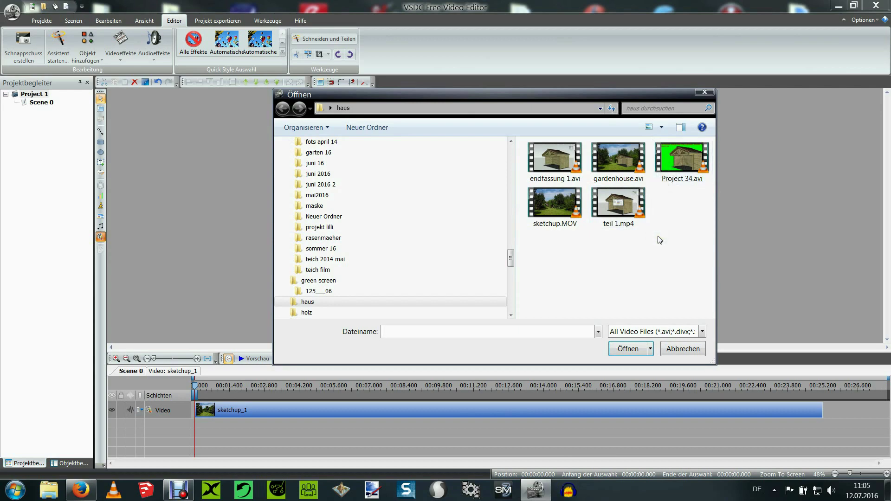
click(687, 349)
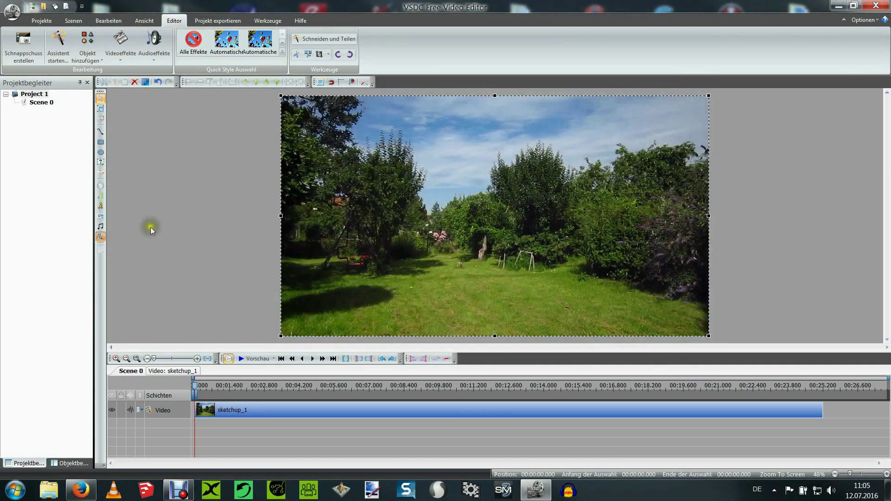
click(101, 217)
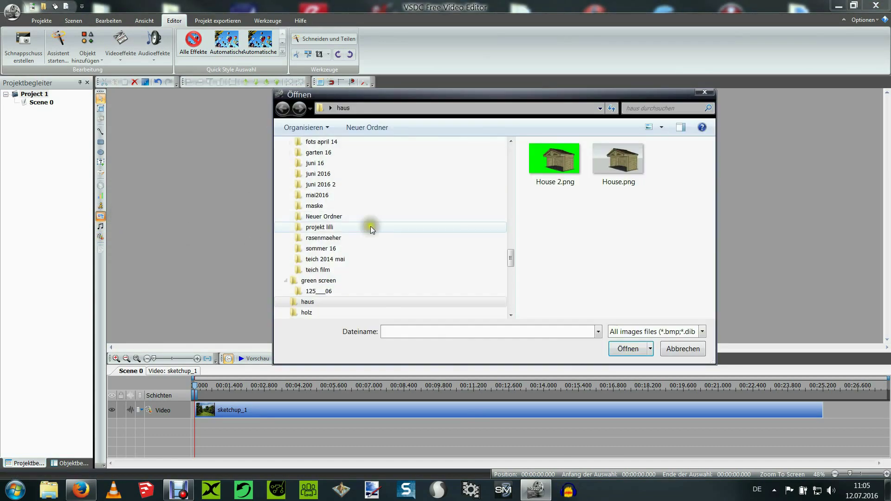
double_click(565, 182)
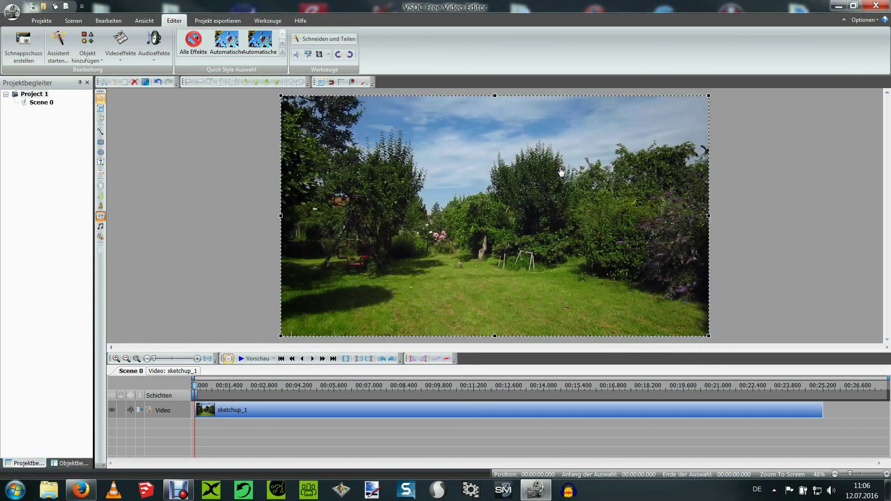
click(555, 297)
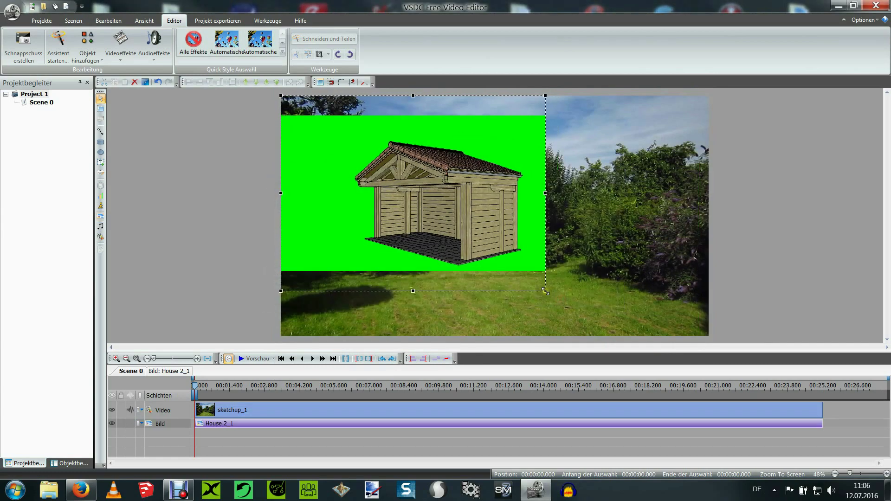
drag(548, 302, 496, 290)
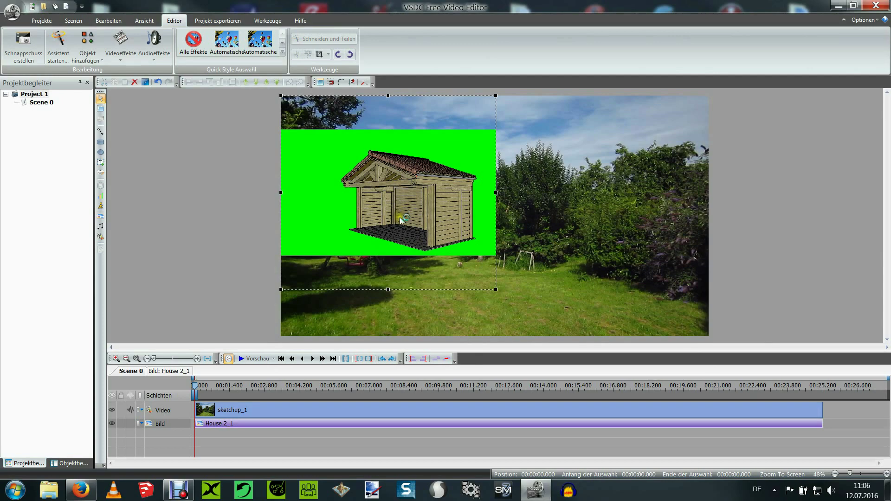
mouse_move(405, 218)
mouse_down()
mouse_move(515, 244)
mouse_move(525, 259)
mouse_up()
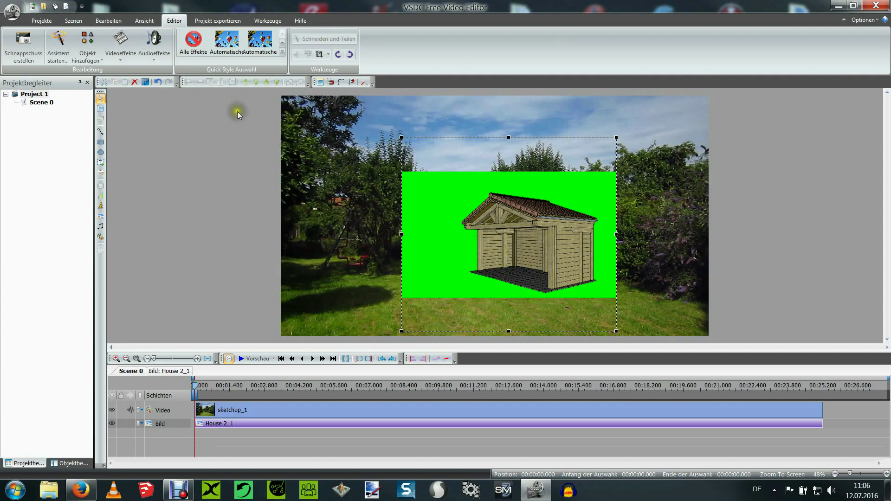
Apply the Transparenz > Hintergrundentferner effect to the House 2 image
click(121, 55)
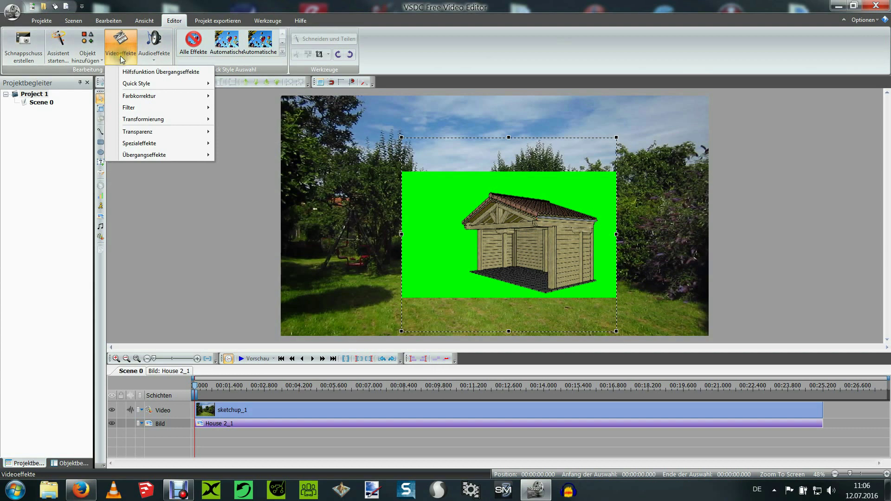
mouse_move(146, 97)
mouse_move(147, 132)
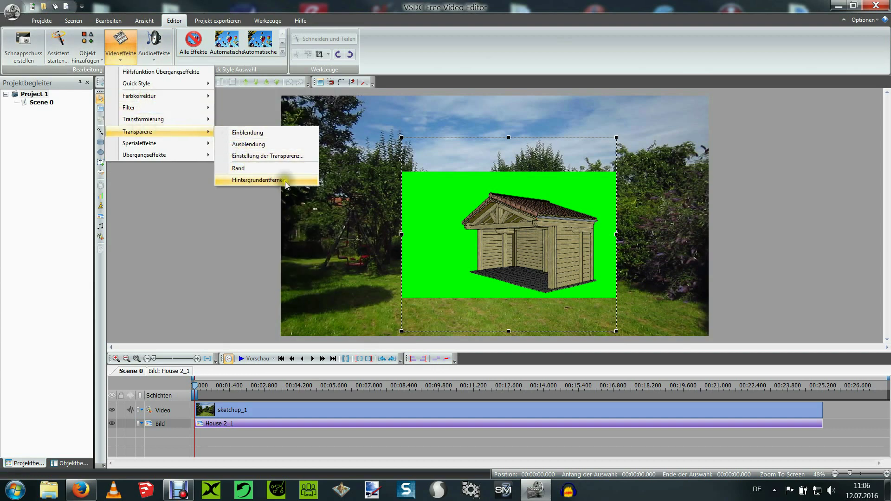
click(258, 178)
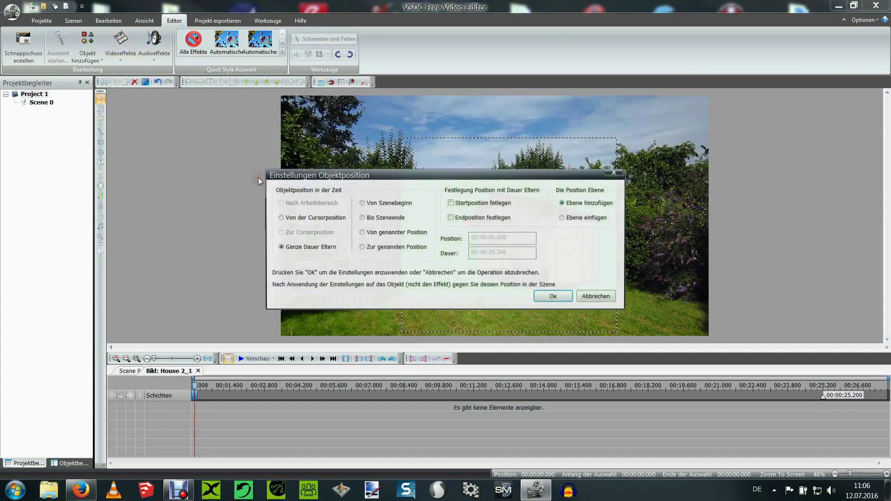
click(566, 300)
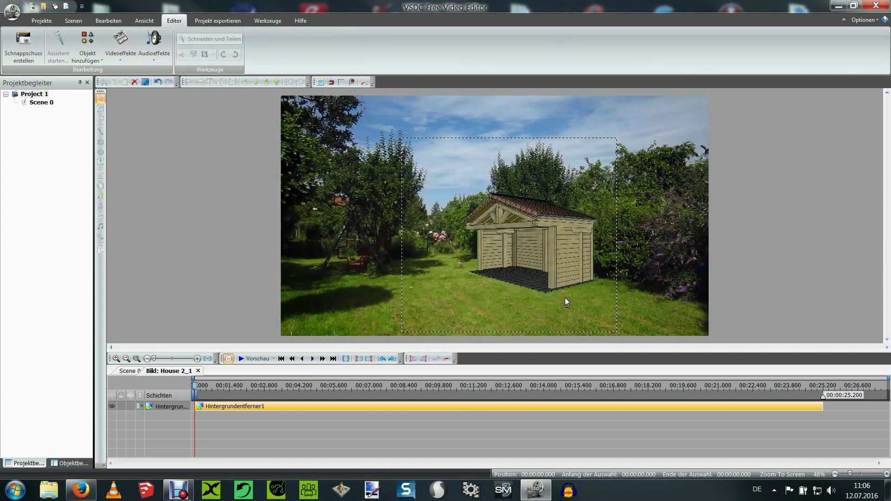
Back on Scene 0, nudge the keyed shed slightly right on the lawn
click(548, 254)
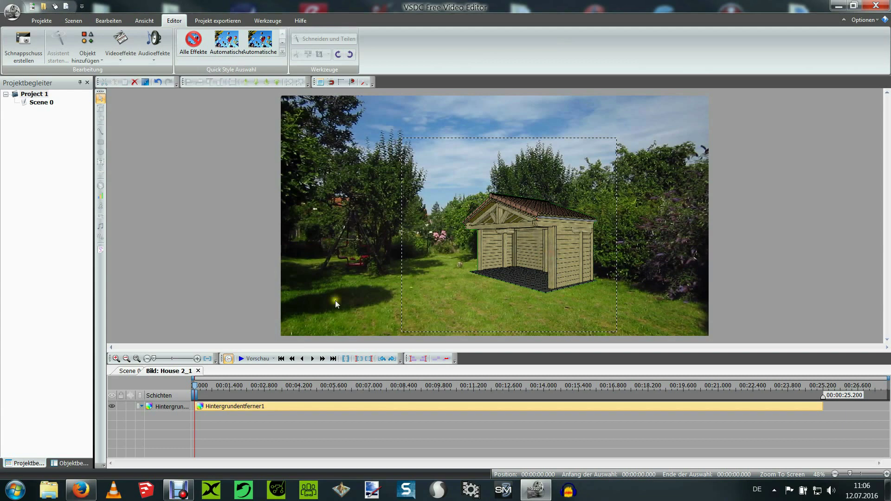
click(135, 371)
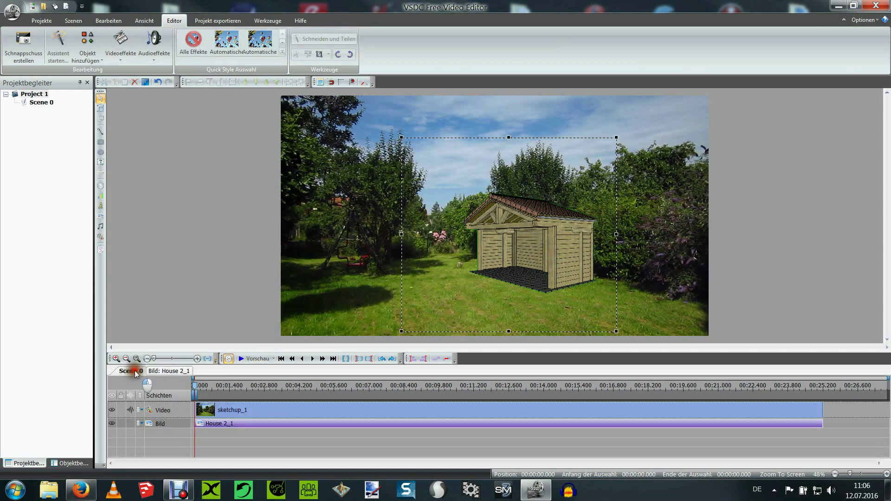
drag(506, 252, 516, 250)
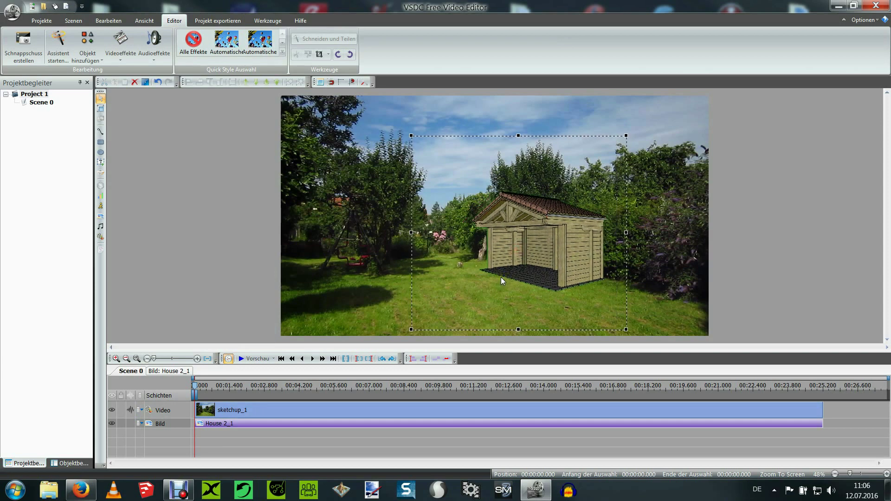
click(675, 282)
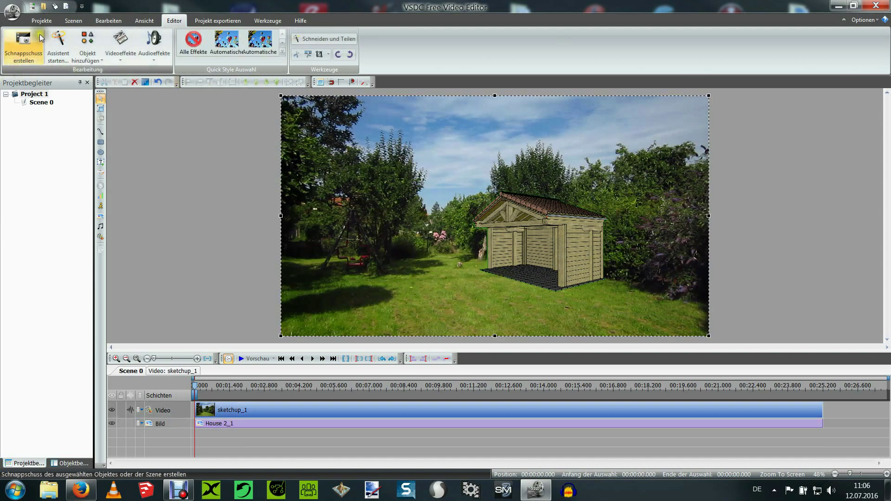
Choose AVI export with gardenhouse.avi as the output, agreeing to replace the existing file
click(39, 19)
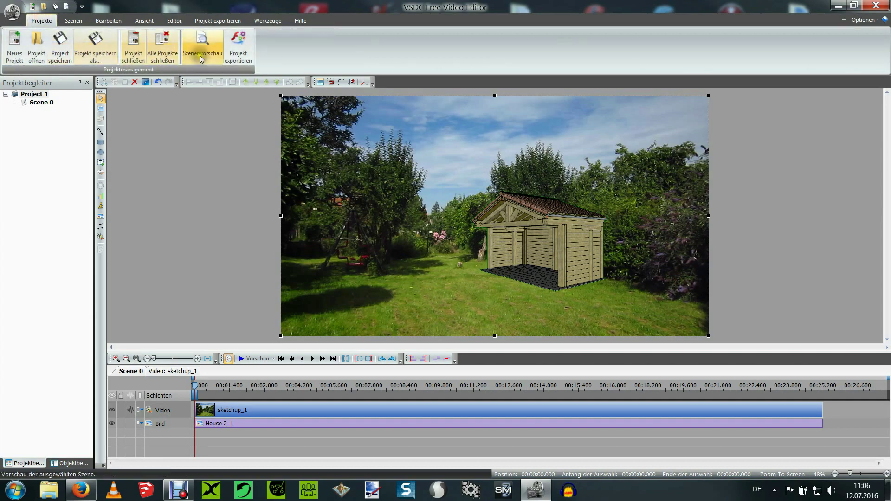
click(234, 56)
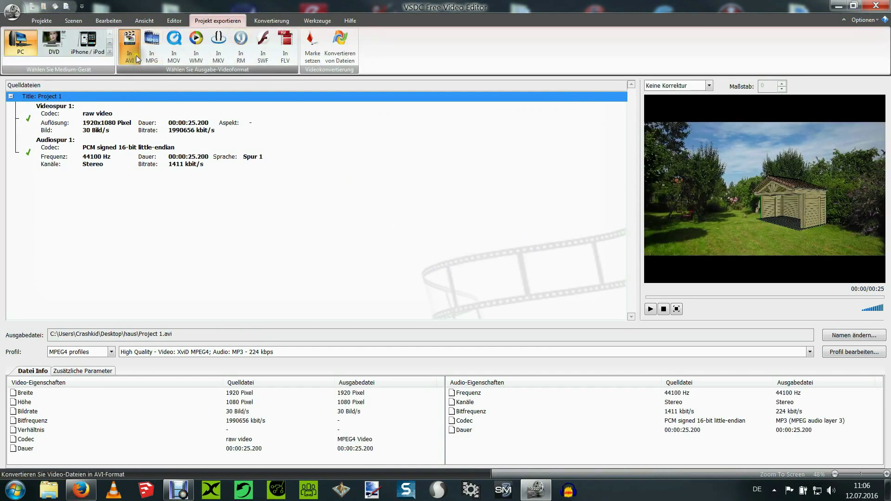
click(345, 168)
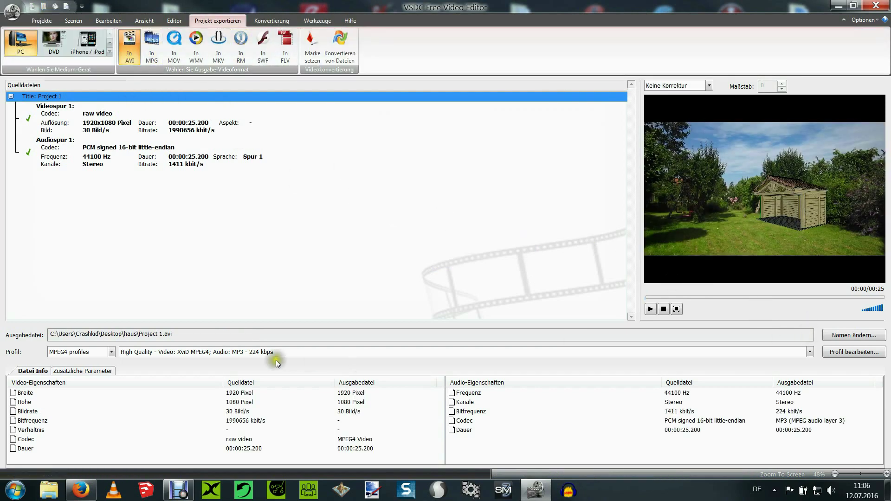
click(834, 336)
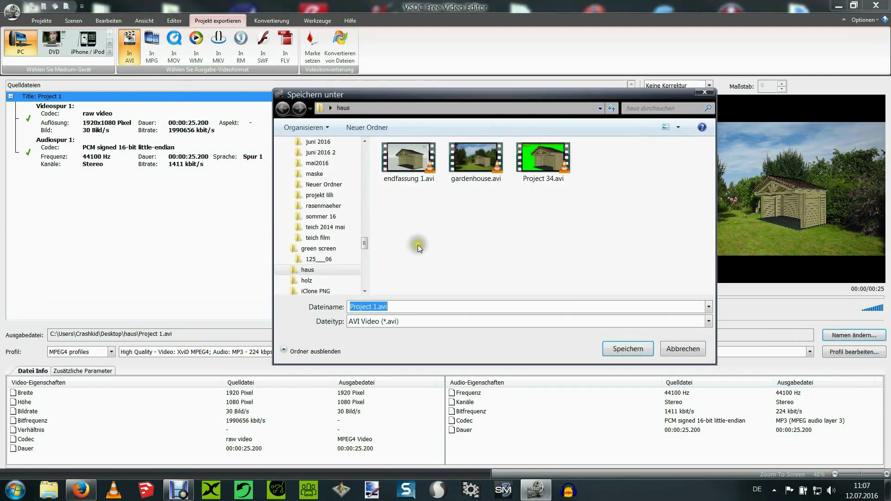
click(473, 171)
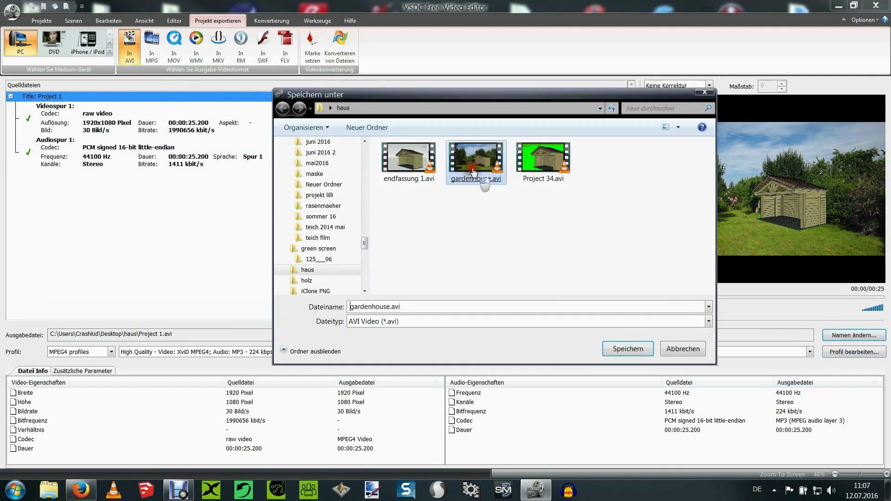
double_click(473, 171)
click(478, 251)
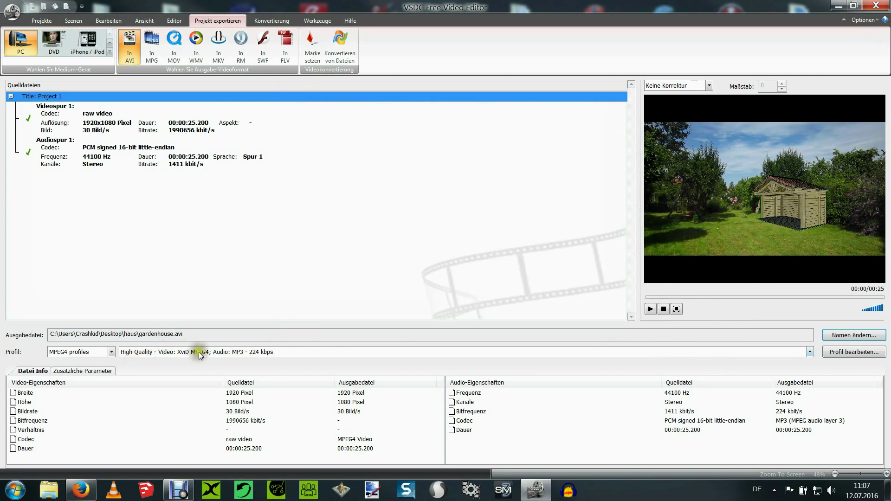
Select the Highest Quality profile and start the conversion
click(807, 351)
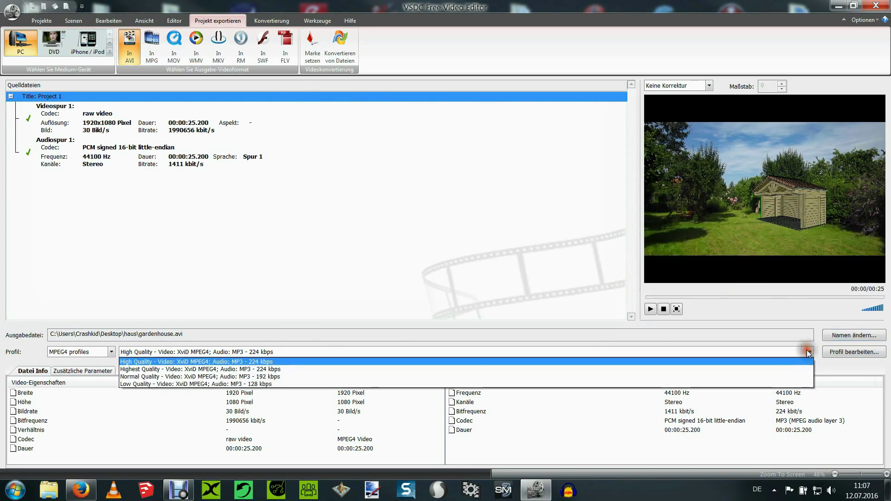
click(150, 369)
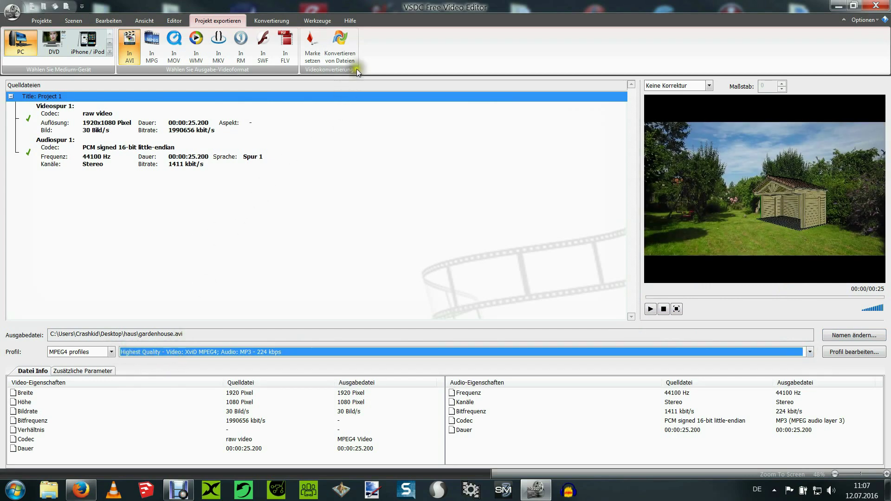
click(340, 53)
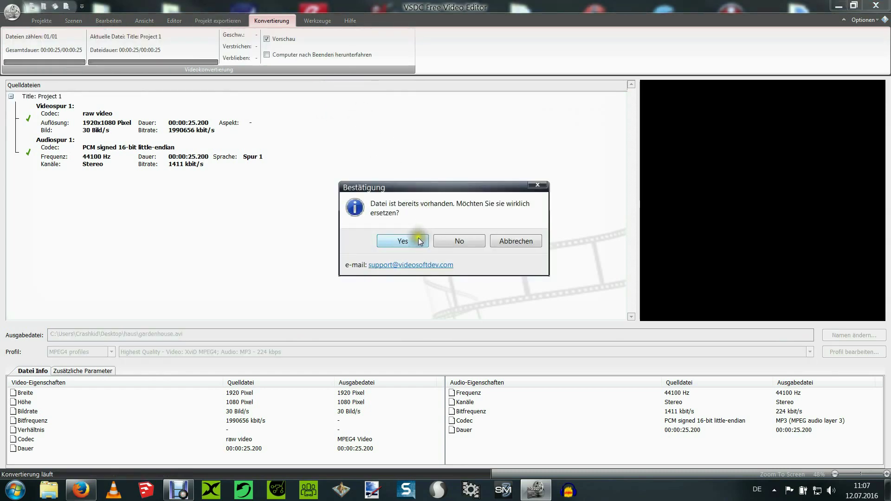
Allow overwriting gardenhouse.avi, acknowledge the finished conversion, and close VSDC
click(405, 241)
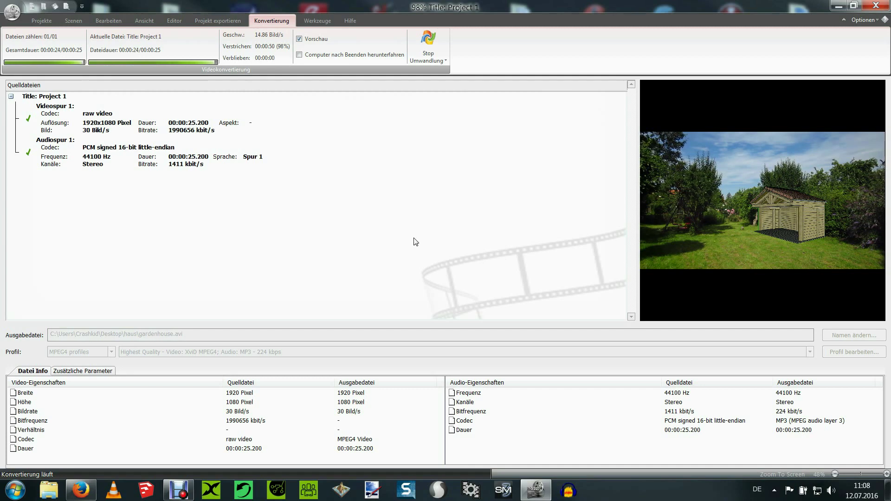
click(514, 238)
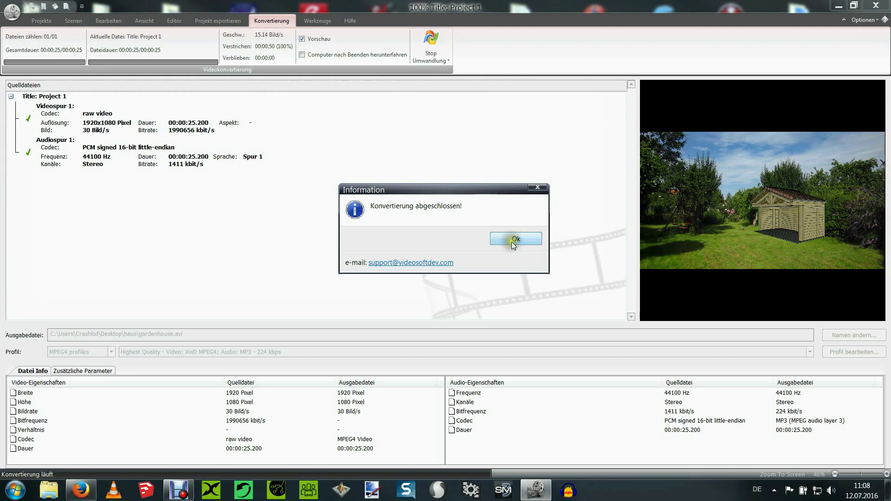
click(429, 214)
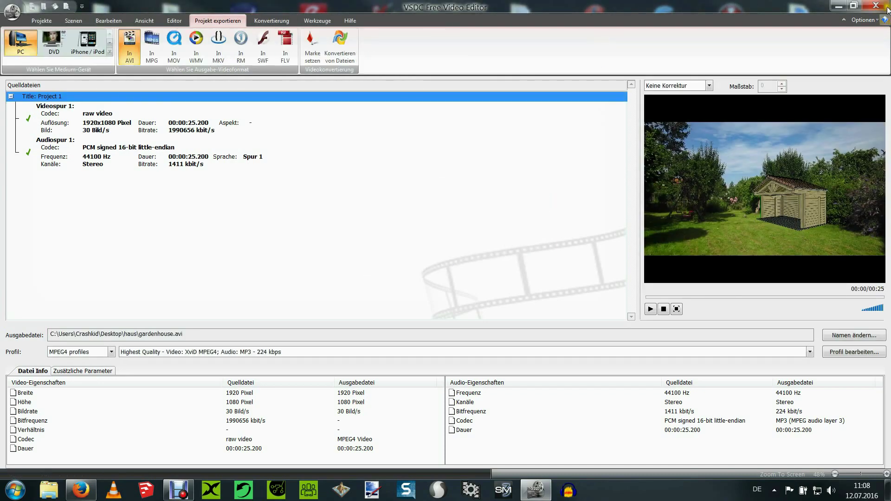
click(875, 7)
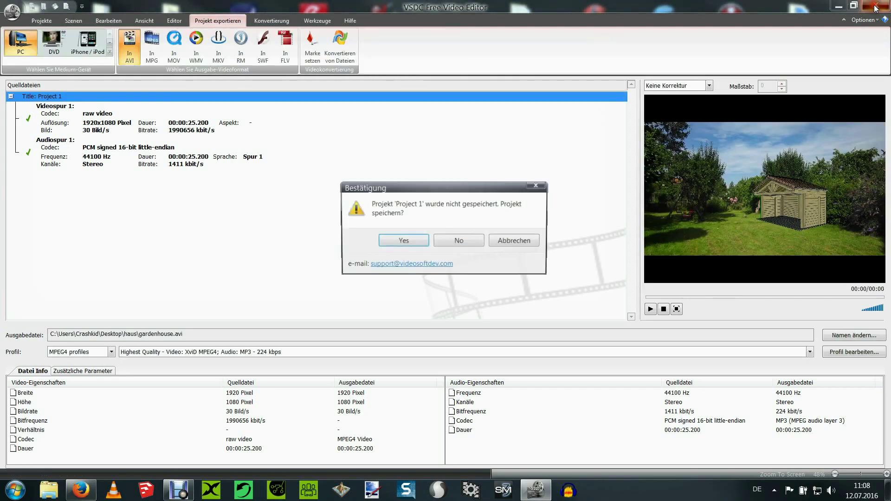
Discard the unsaved project, then open the desktop haus folder and select gardenhouse.avi
click(440, 240)
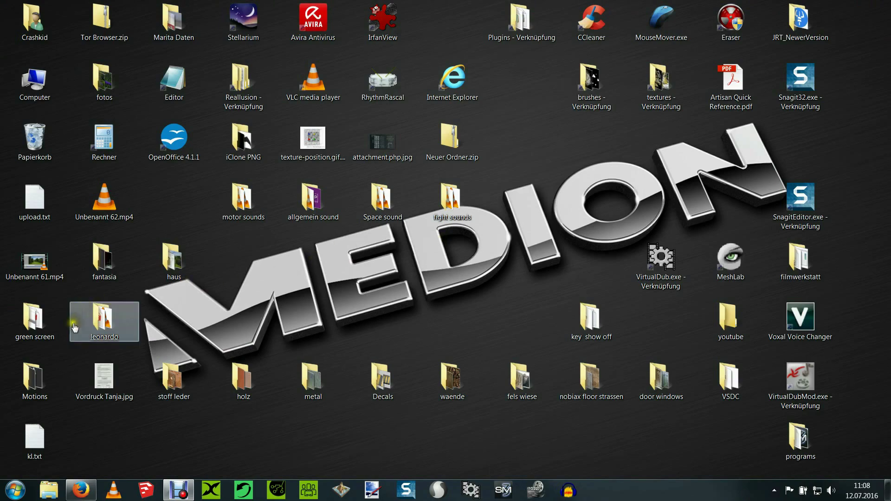
click(176, 263)
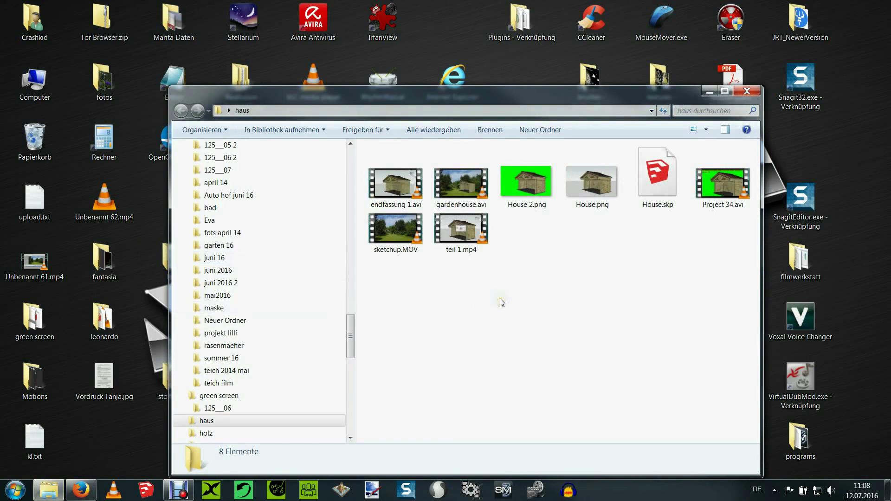
click(460, 186)
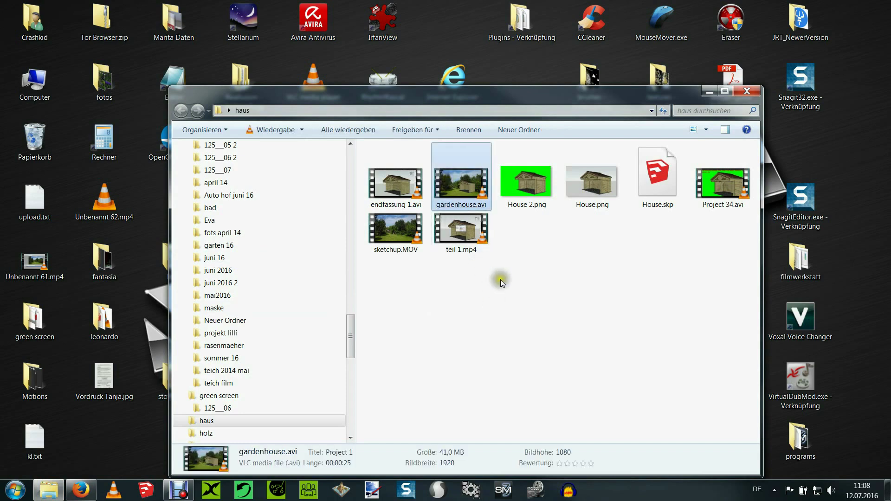
Play gardenhouse.avi in VLC to watch the shed composited onto the garden lawn
click(461, 187)
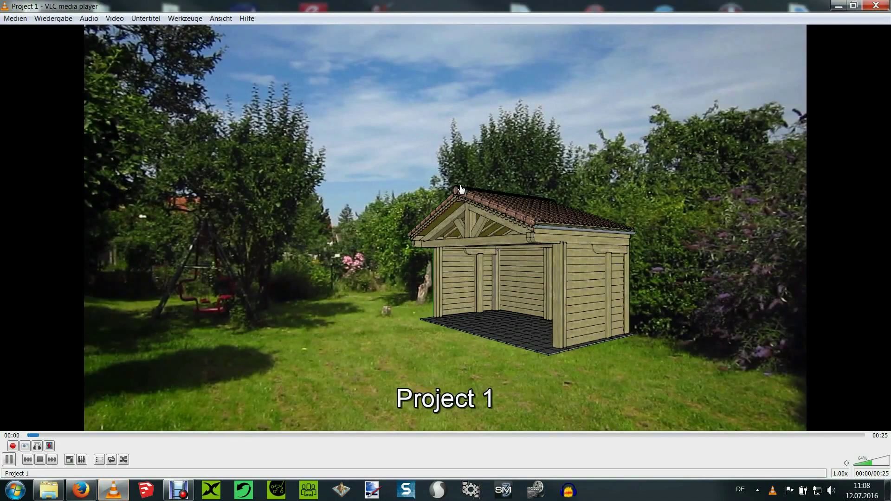